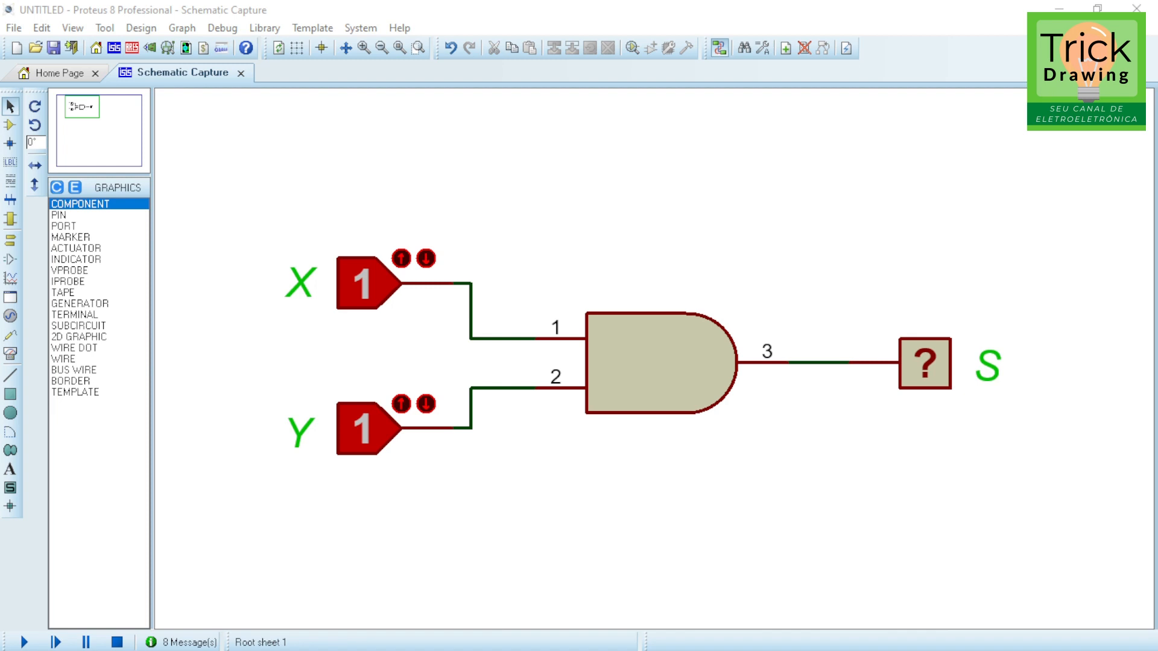
Step: Delete the output logic probe and both input logic state sources from the schematic
right_click(917, 365)
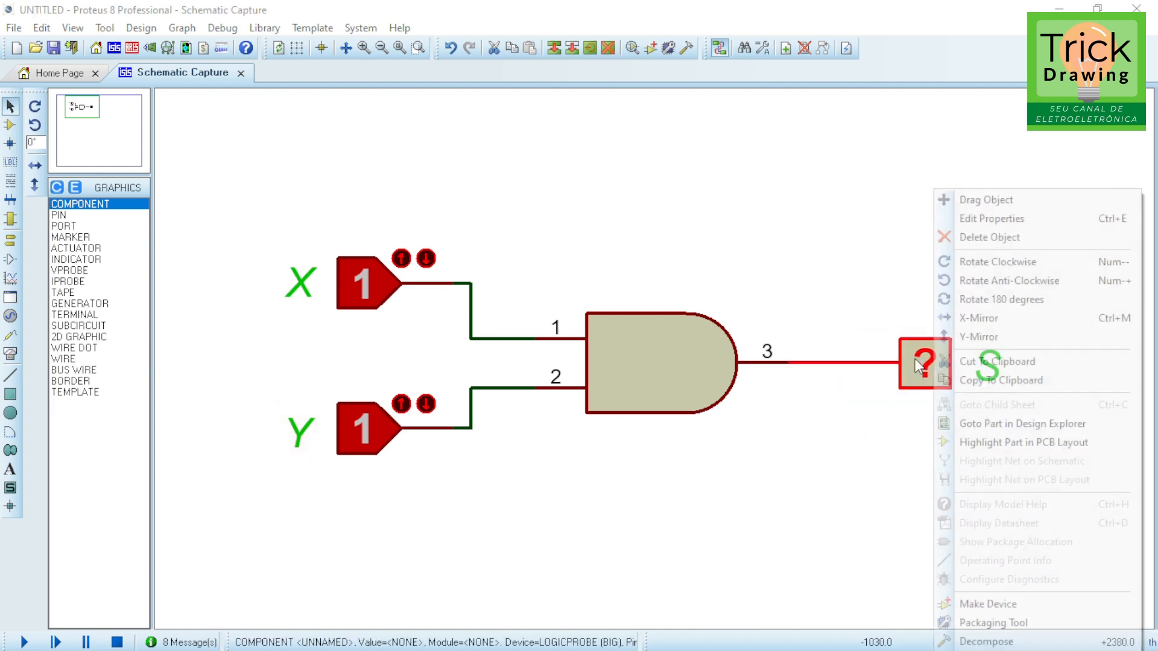
right_click(918, 364)
right_click(352, 291)
right_click(353, 290)
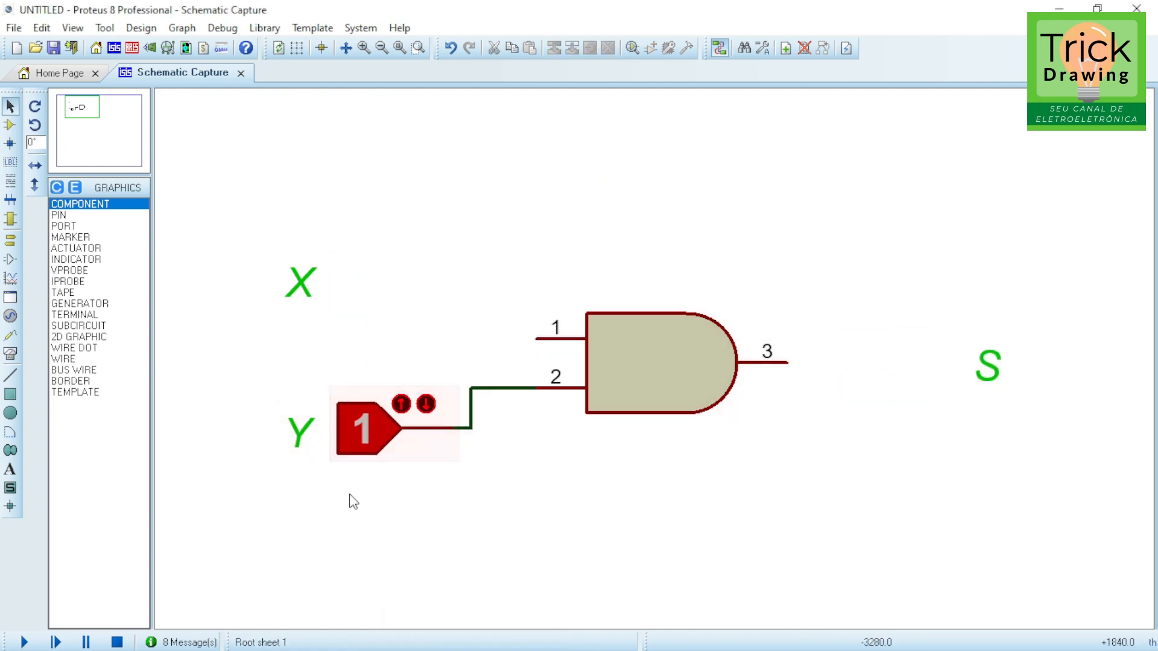
right_click(380, 428)
right_click(379, 428)
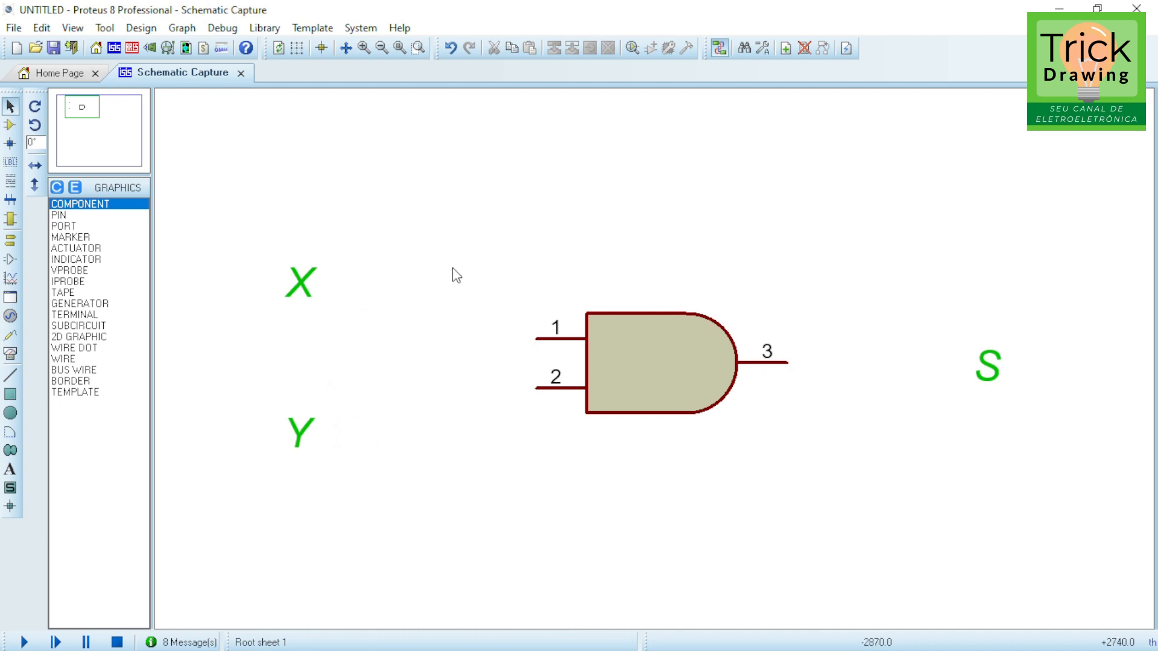
Step: Open the device picker, search for res, and add the RES resistor to the device list
key(p)
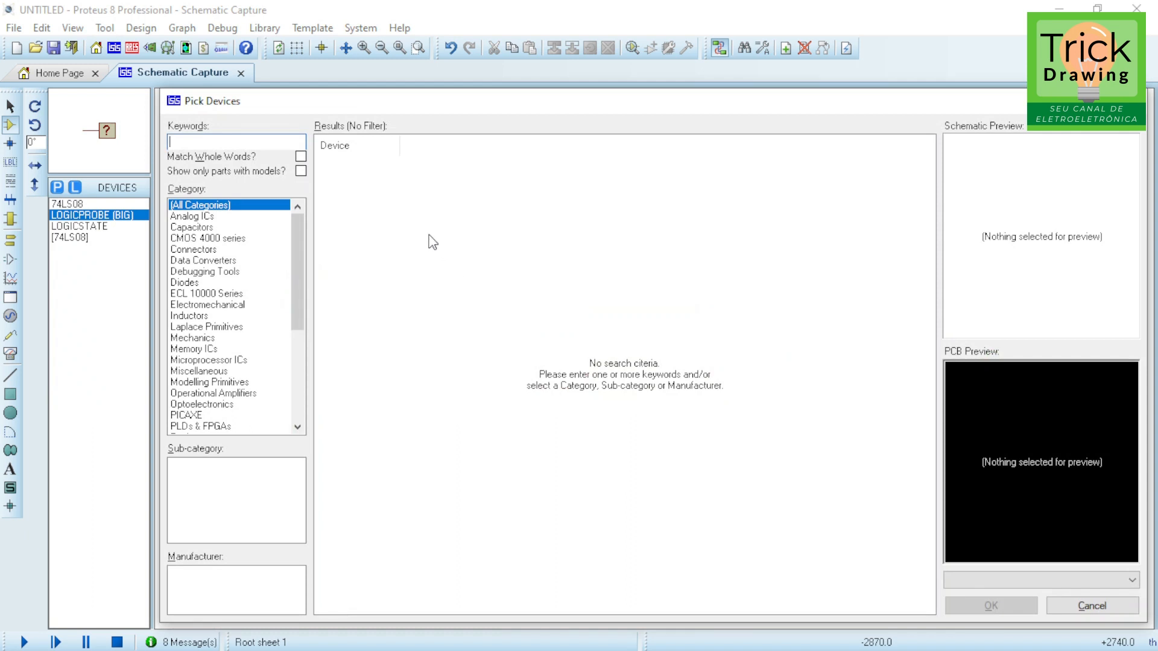
text(res)
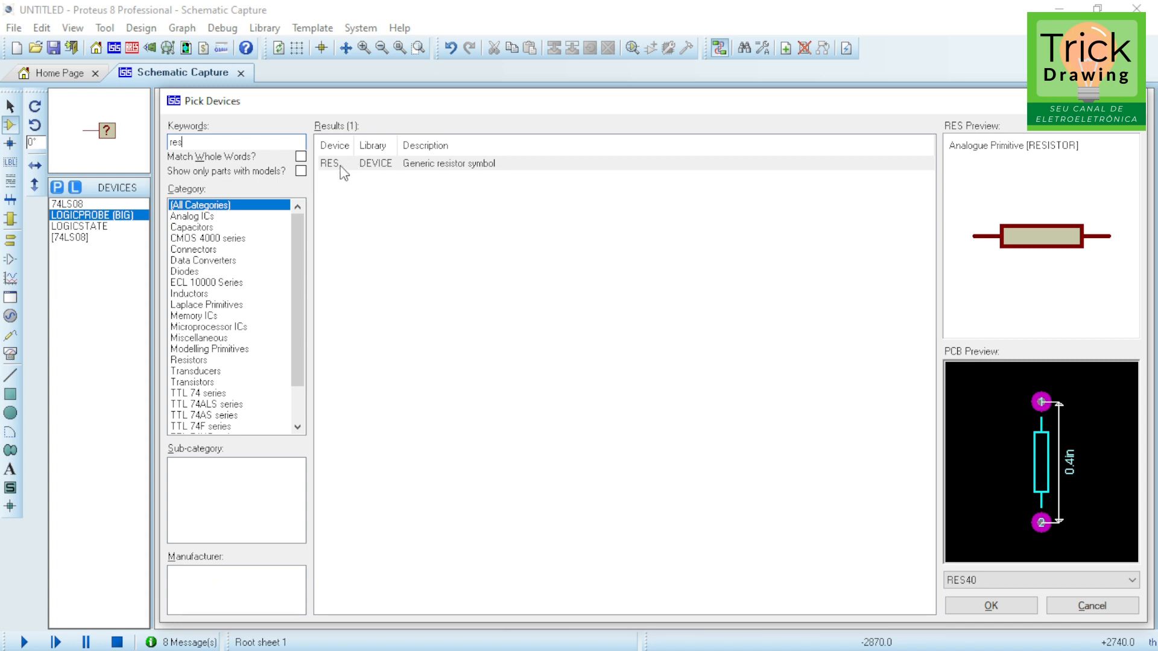
double_click(334, 165)
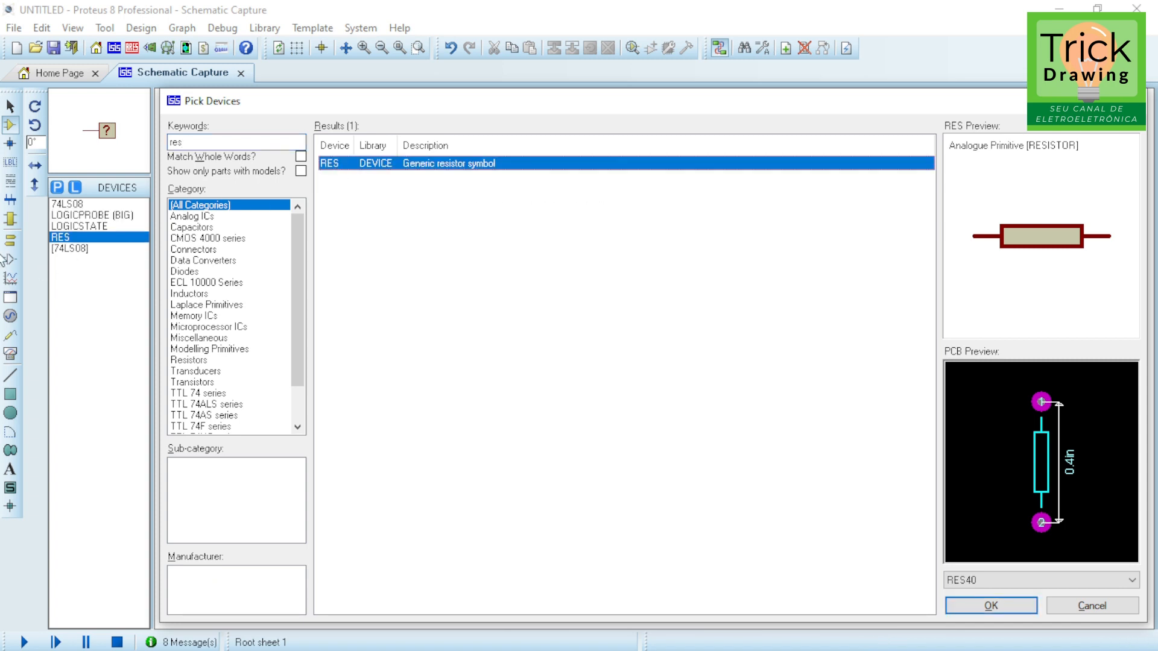
Step: Replace the device search keywords with animated led
click(194, 145)
double_click(194, 145)
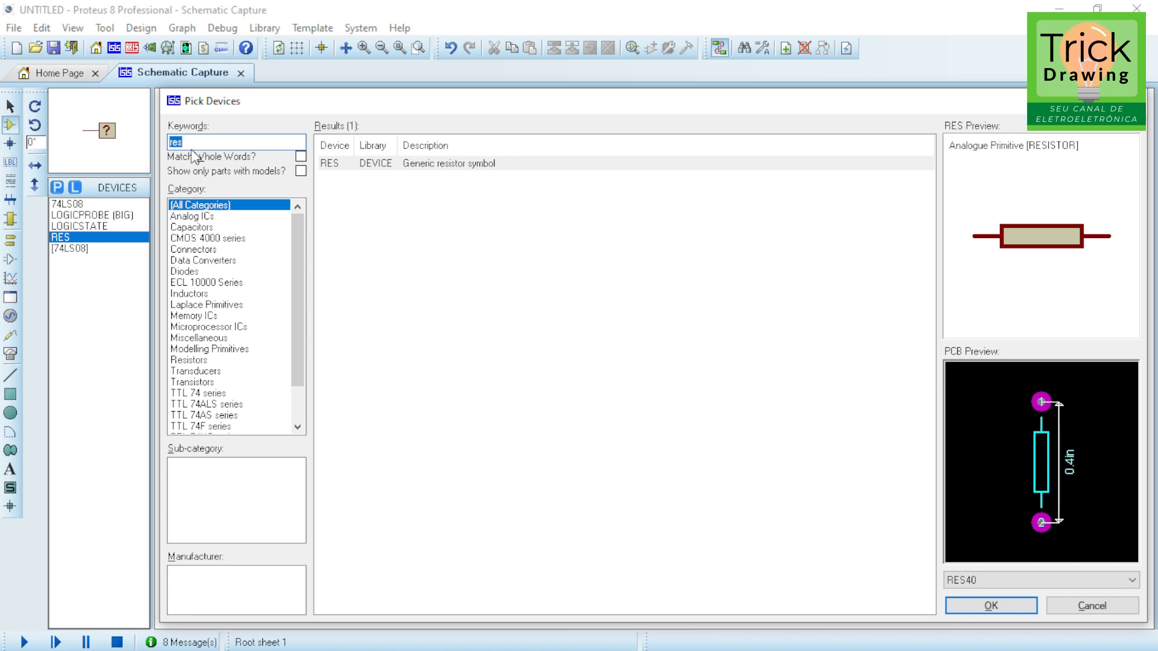
text(animated led)
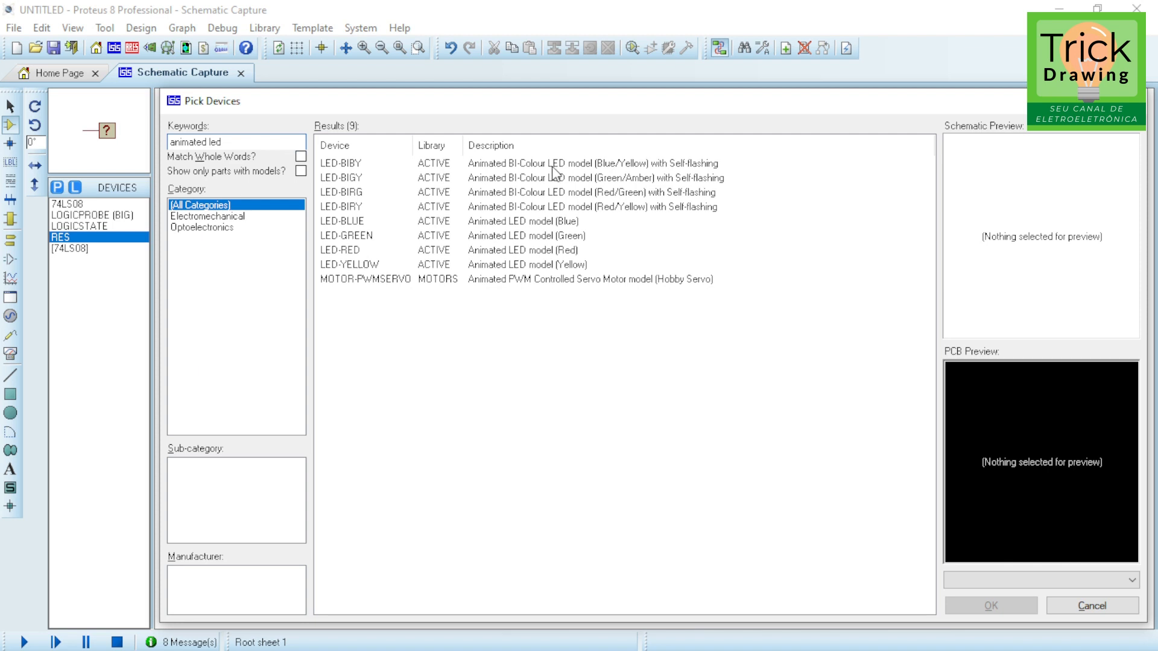
Step: Compare the animated LED colour models and add LED-RED to the device list
click(561, 226)
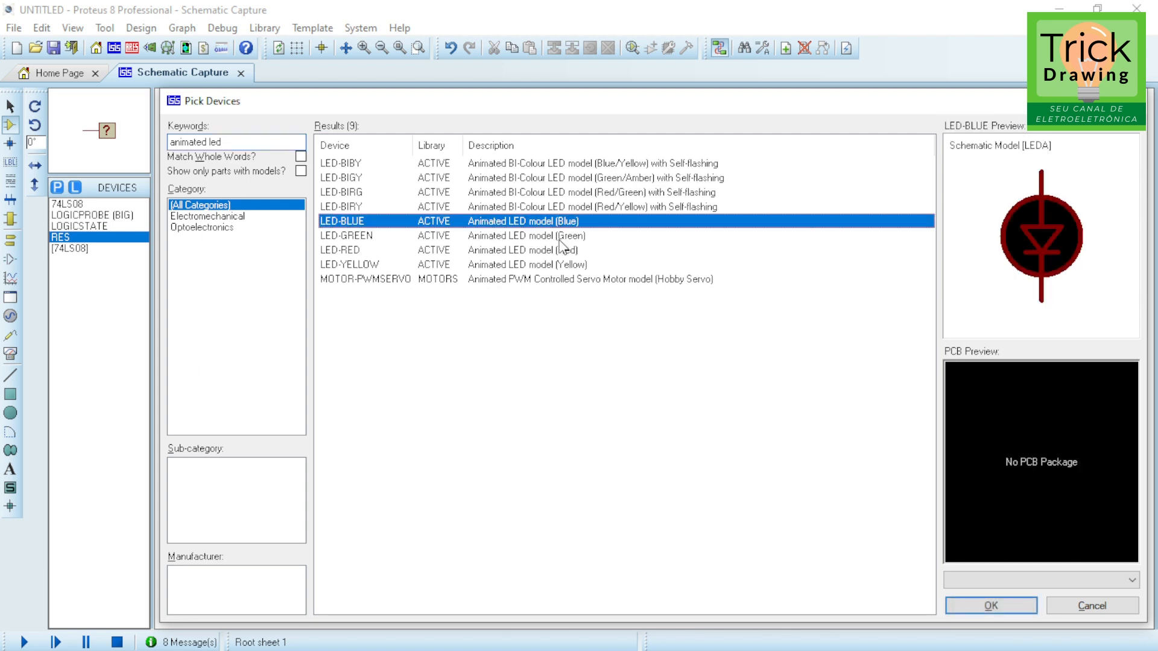
click(561, 238)
click(558, 249)
click(549, 264)
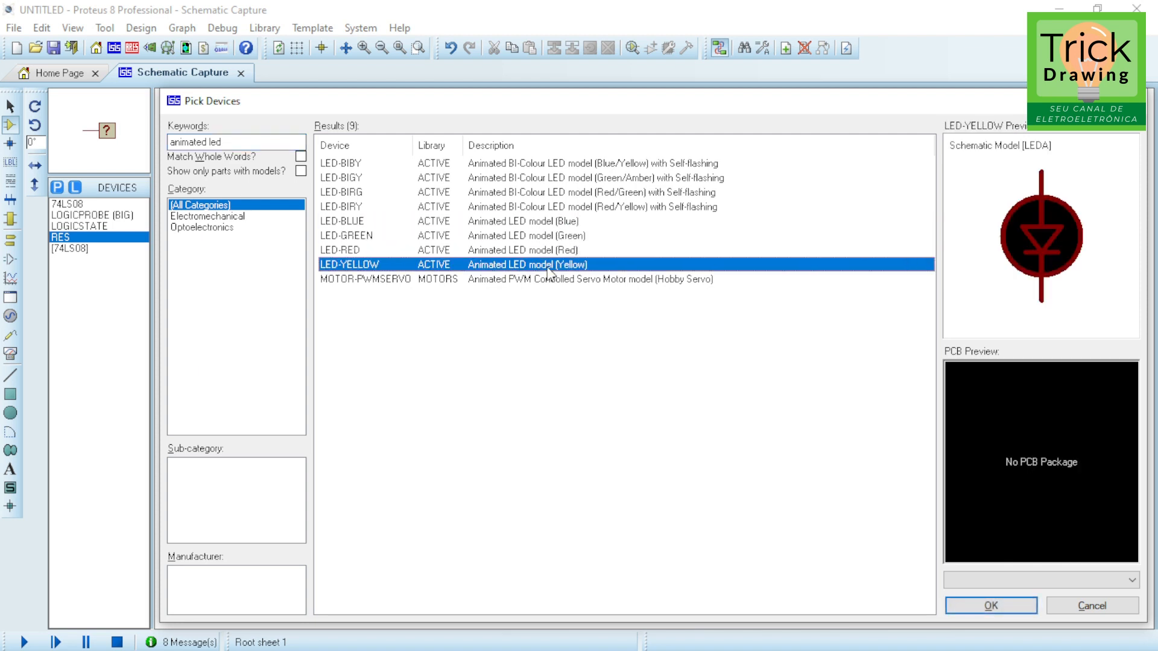
click(550, 222)
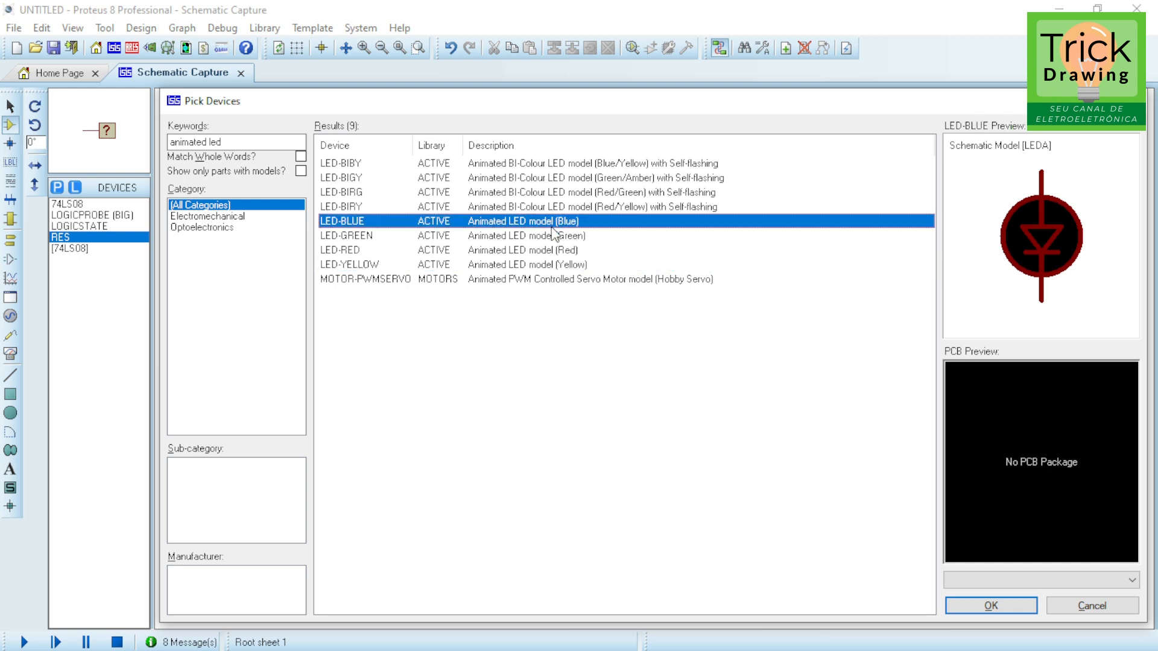
click(550, 235)
click(541, 251)
click(529, 264)
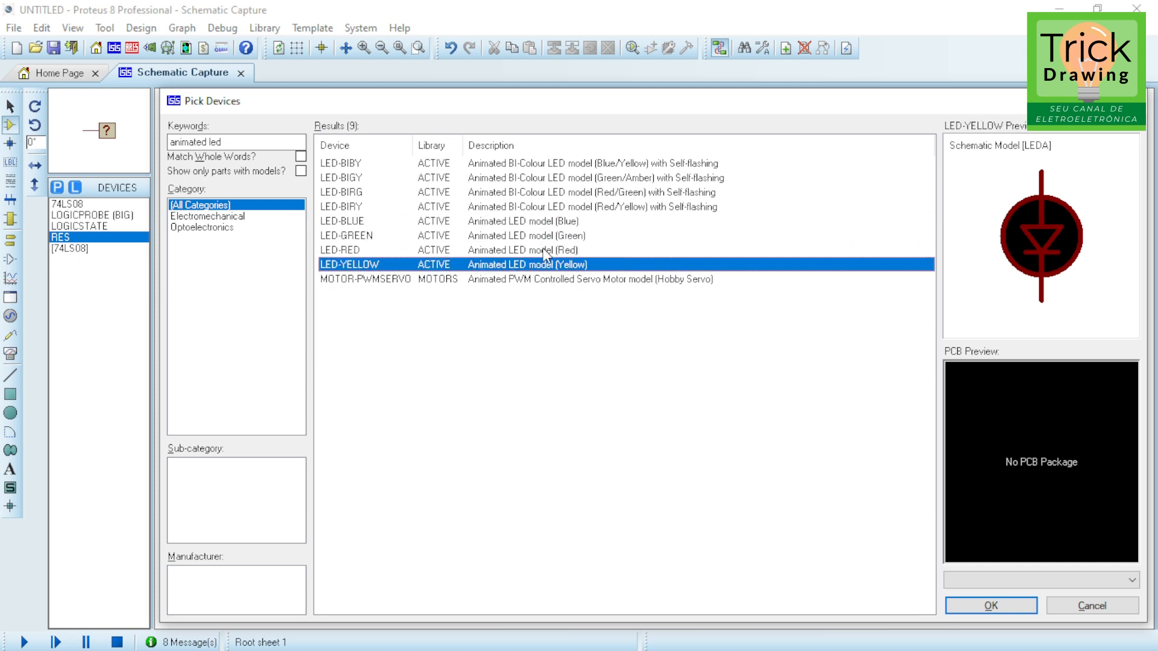
double_click(543, 250)
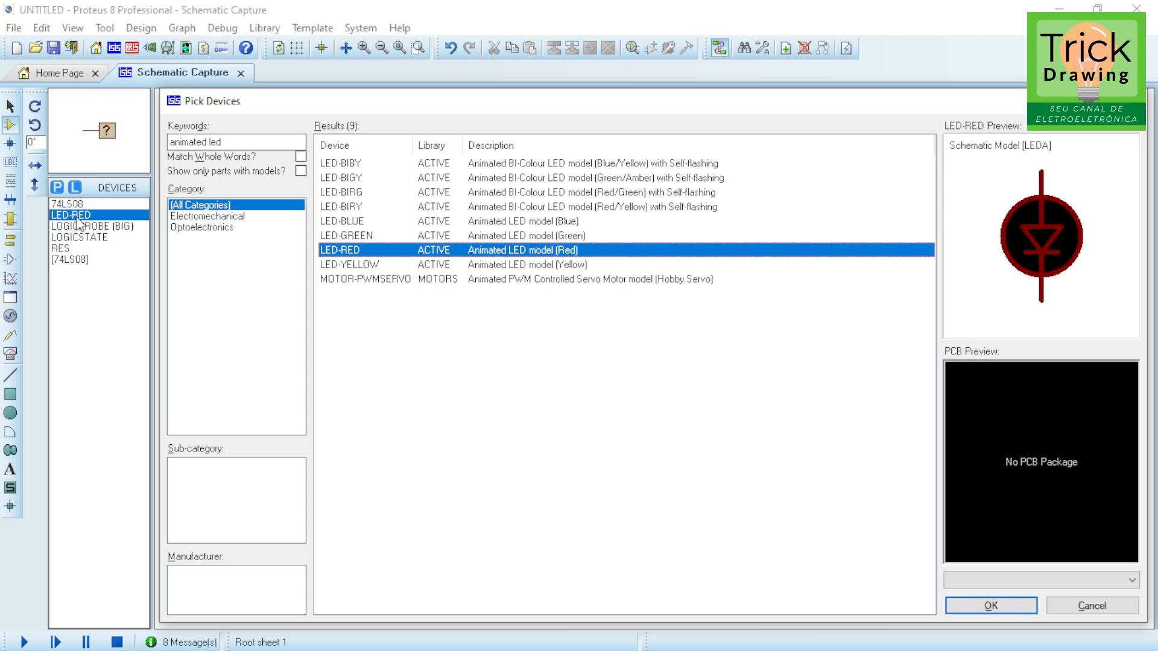
Step: Clear the keywords and search the devices for sw spdt
click(243, 141)
drag(244, 141, 112, 154)
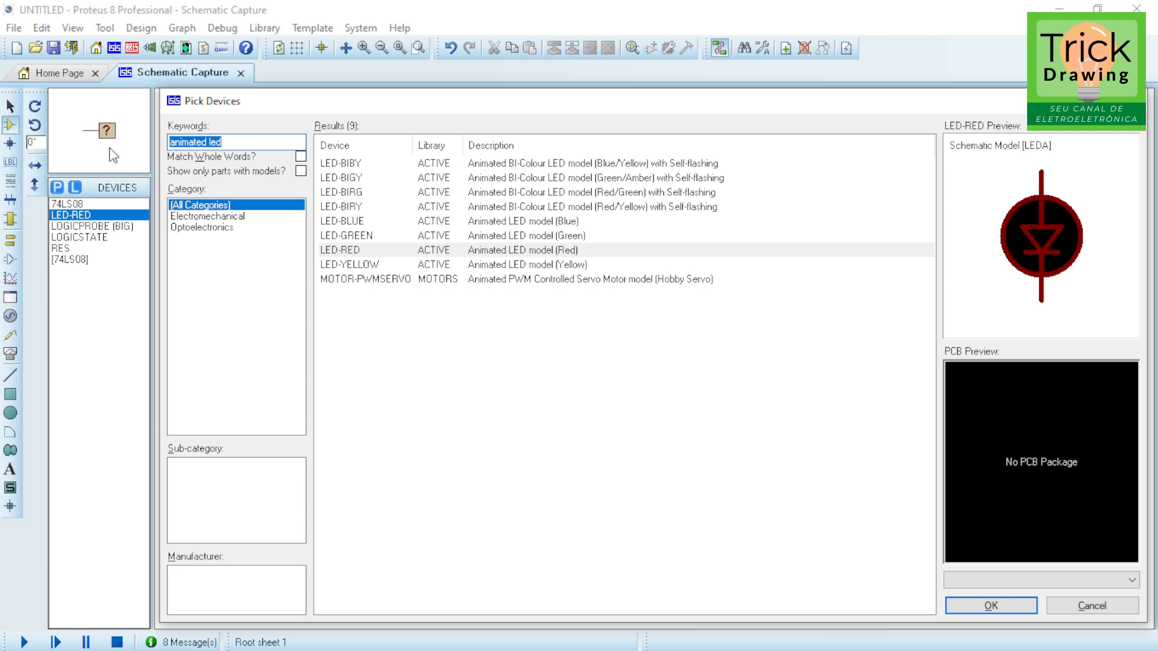
key(BackSpace)
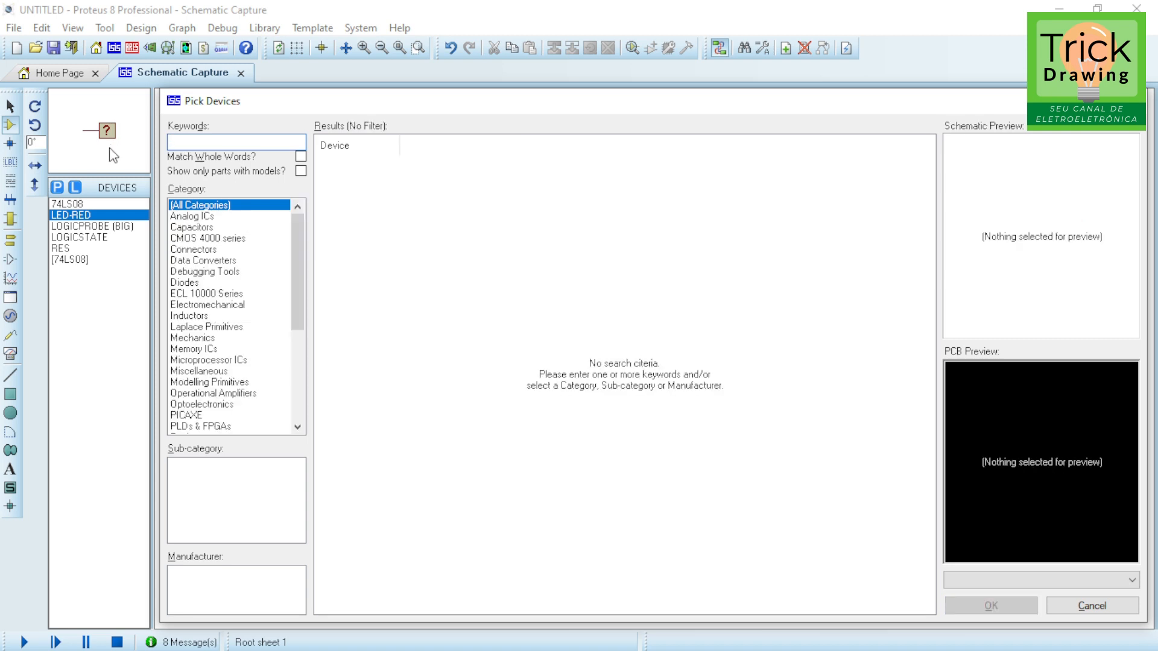
text(sw spdt)
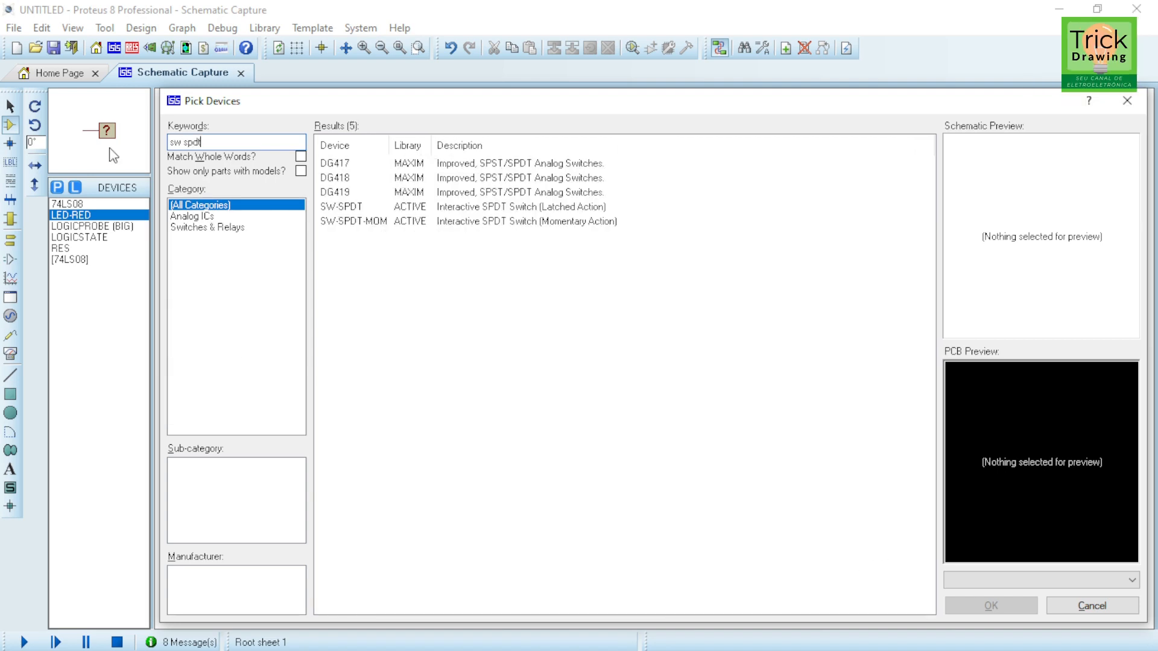
Step: Add the SW-SPDT latched-action switch to the device list and close the device picker
click(486, 210)
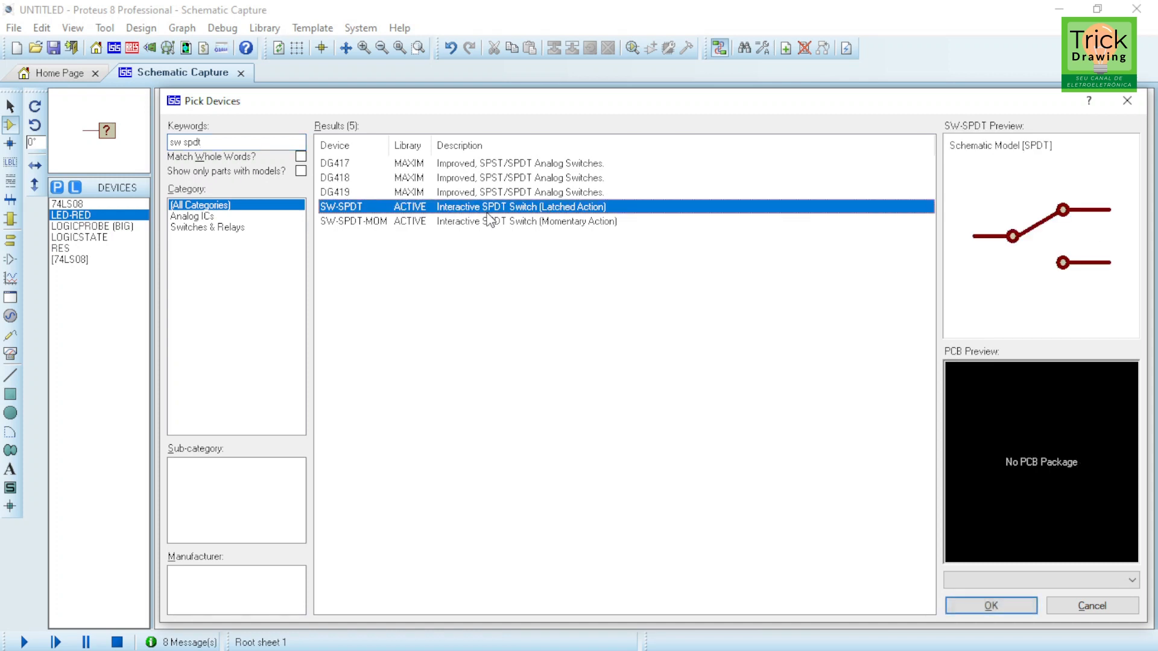
click(407, 225)
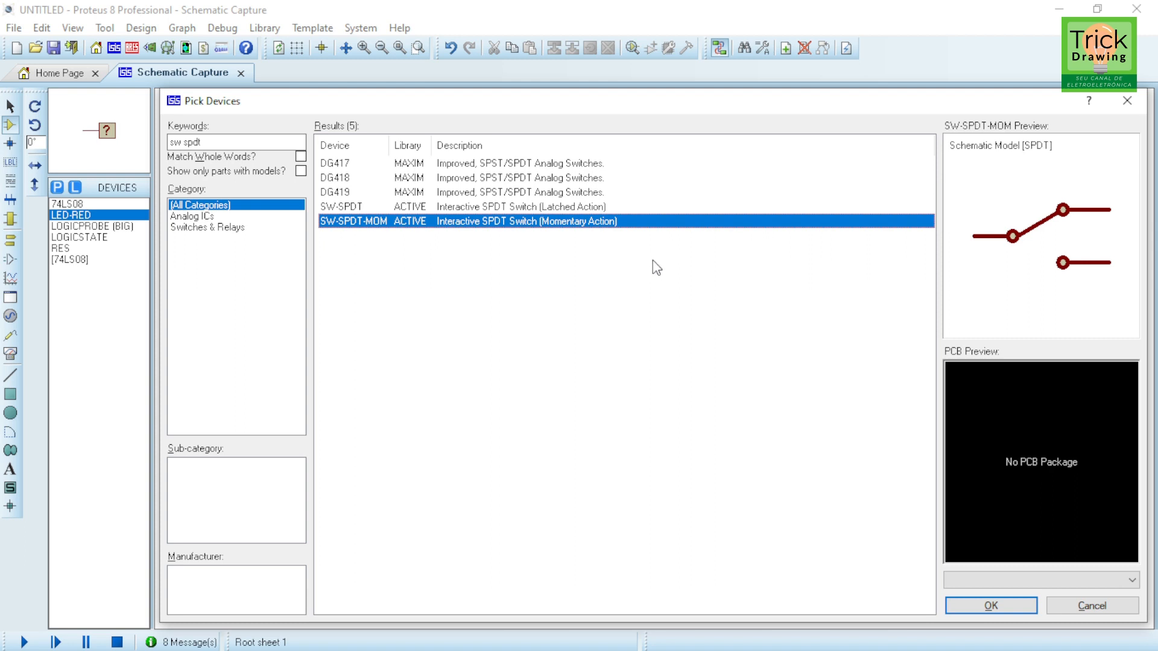
click(361, 208)
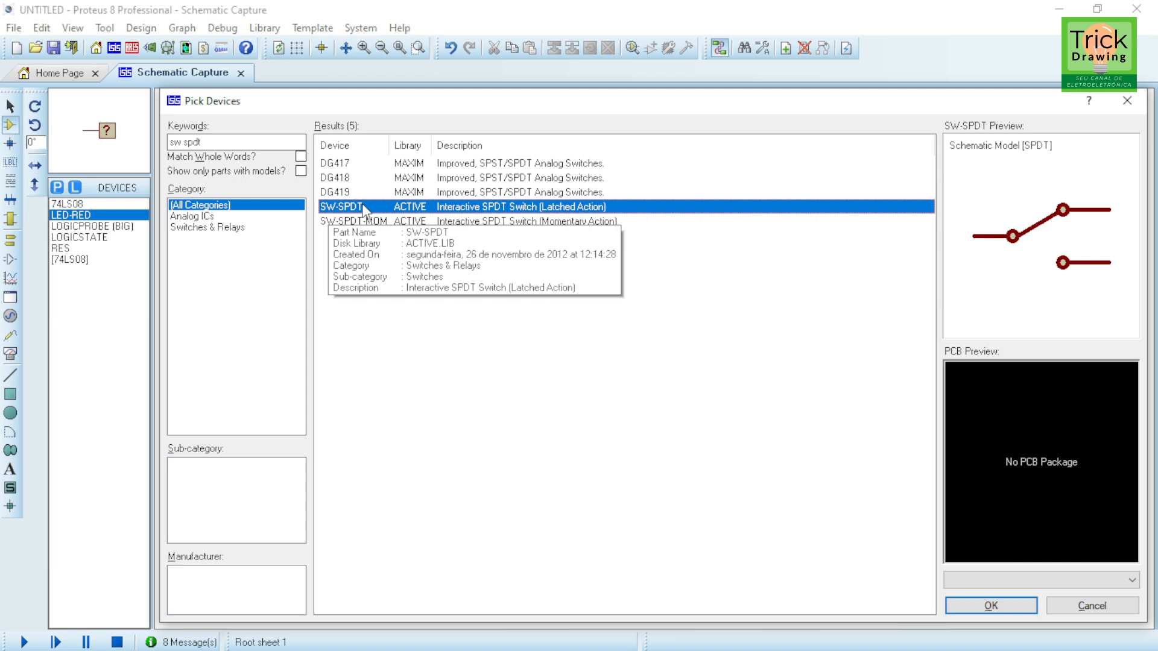
double_click(359, 214)
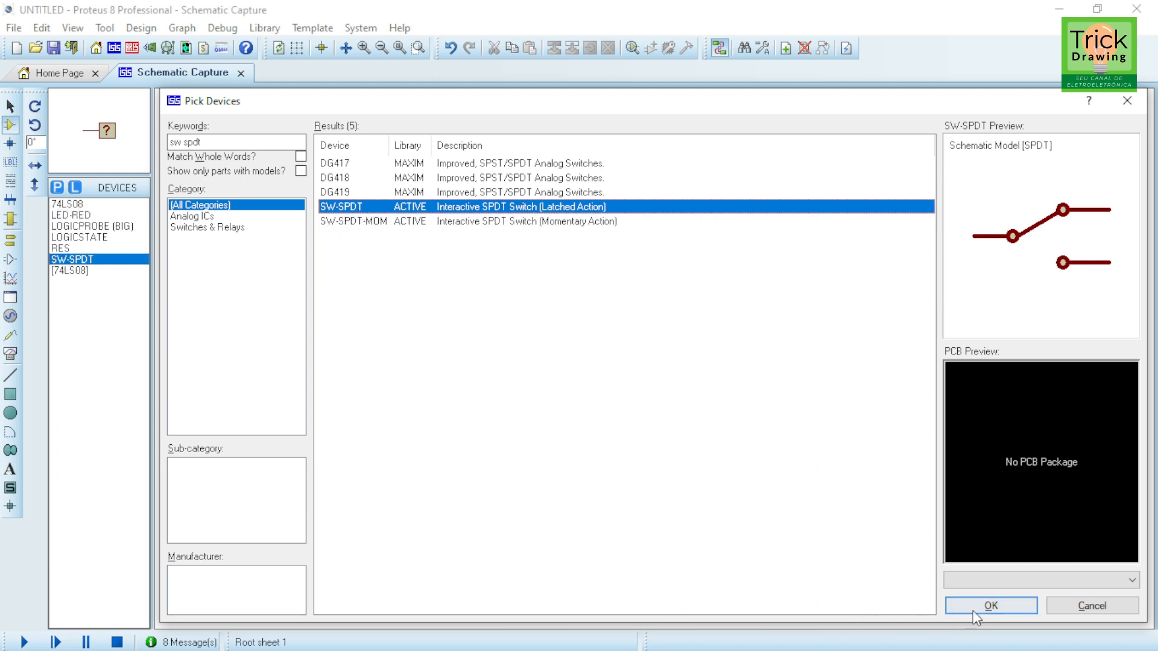
click(989, 604)
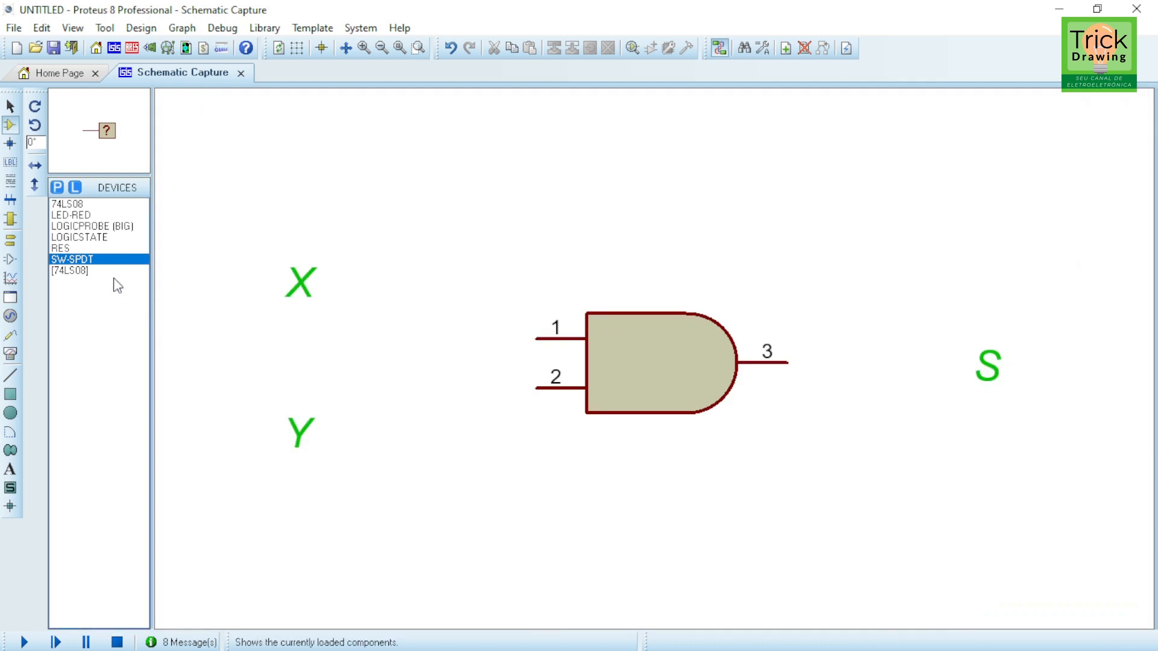
Step: Place two SW-SPDT switches rotated -180°, one beside the X label and one beside the Y label
click(87, 261)
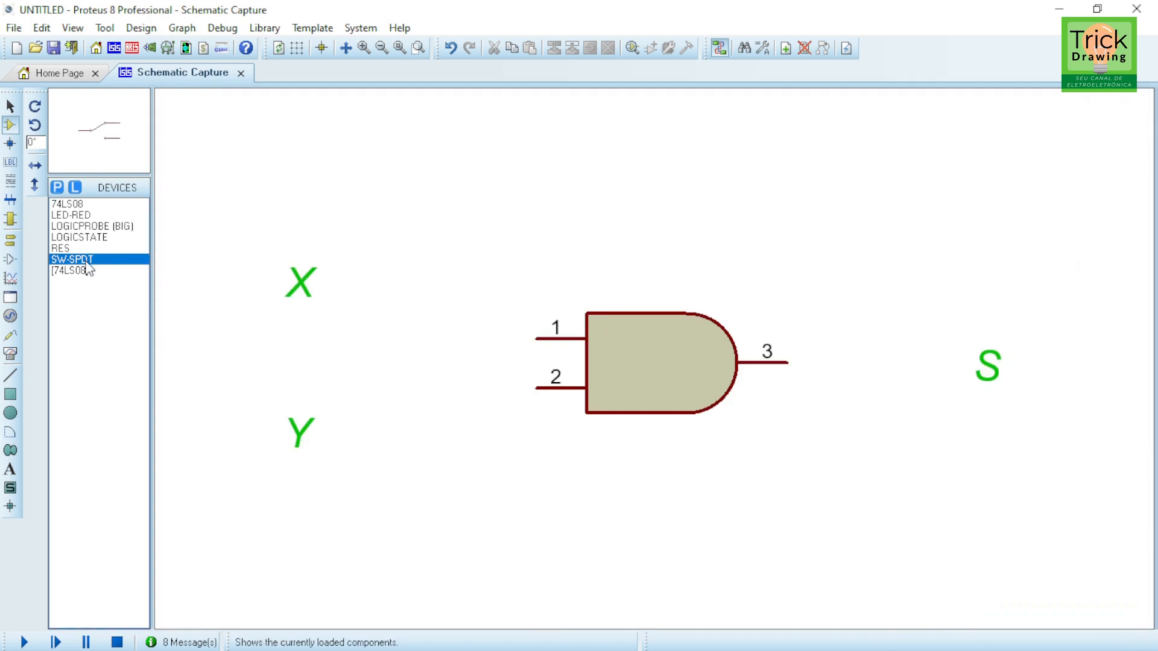
click(432, 310)
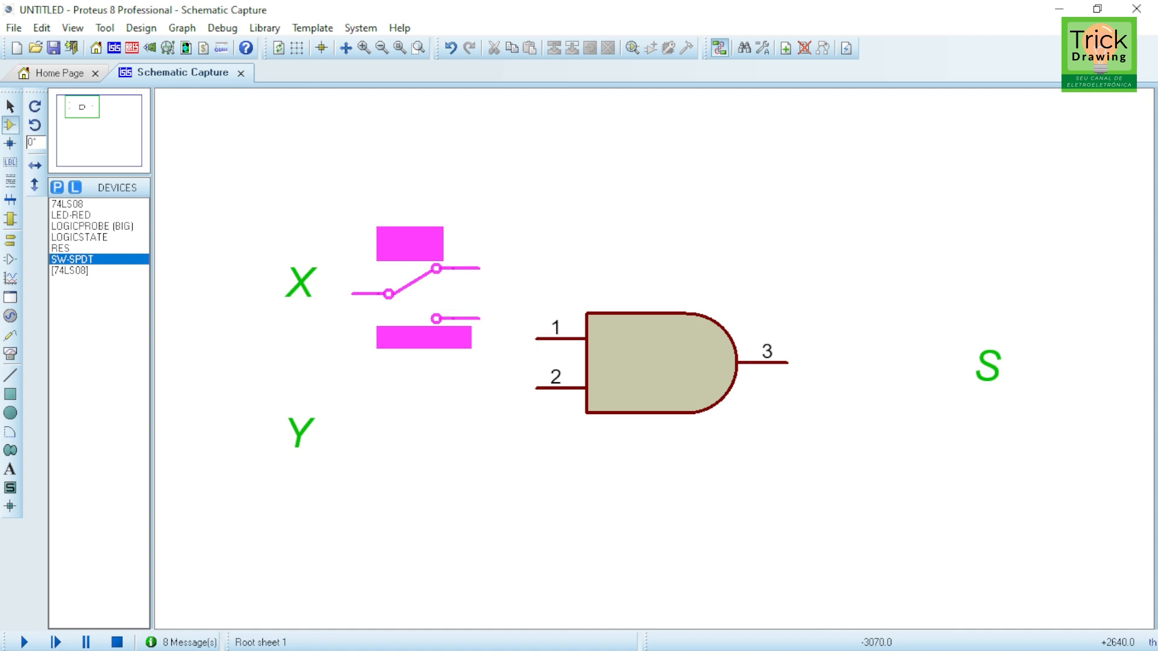
key(KP_Add)
key(KP_Add)
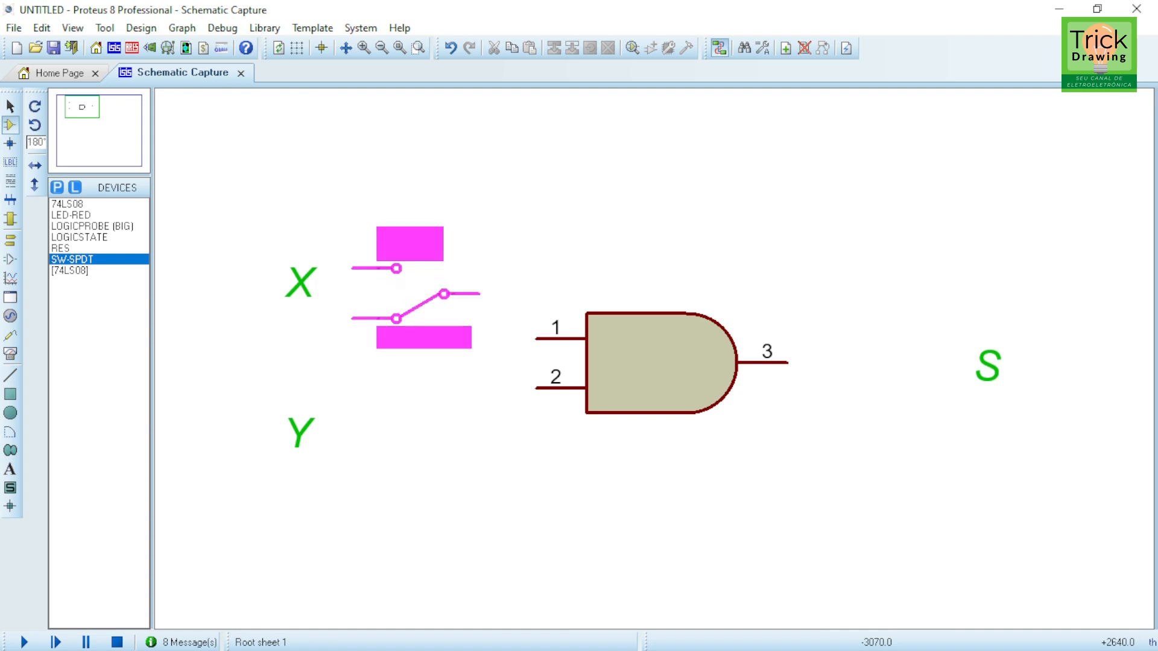
key(KP_Add)
key(KP_Add)
key(KP_Add)
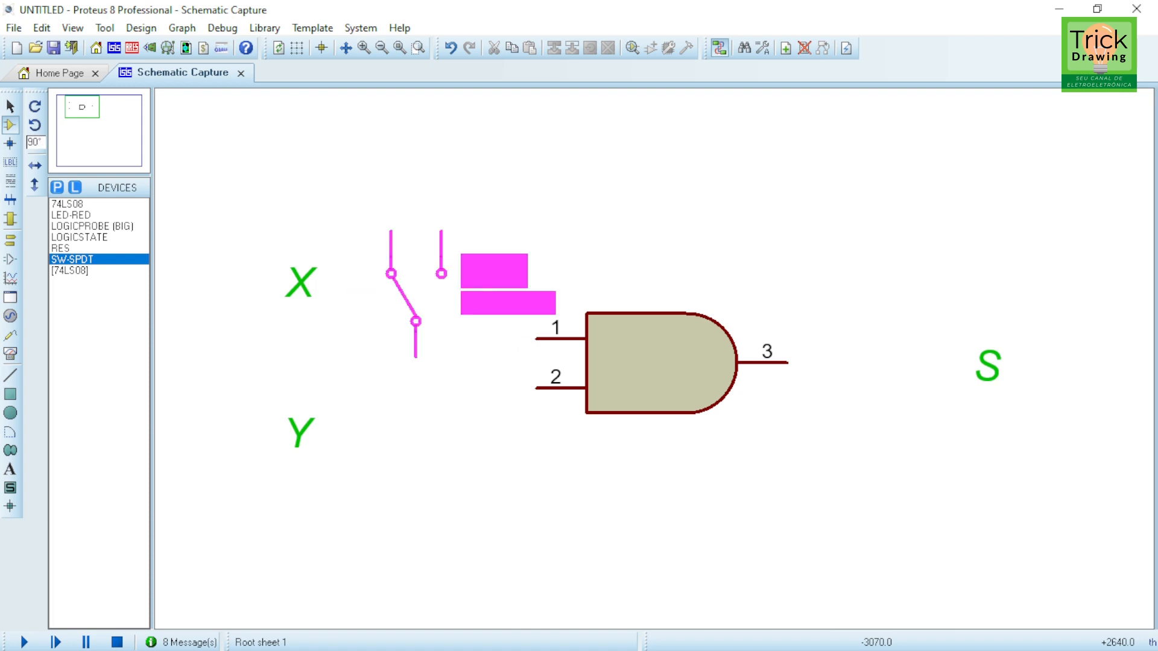
key(KP_Add)
key(KP_Subtract)
key(KP_Subtract)
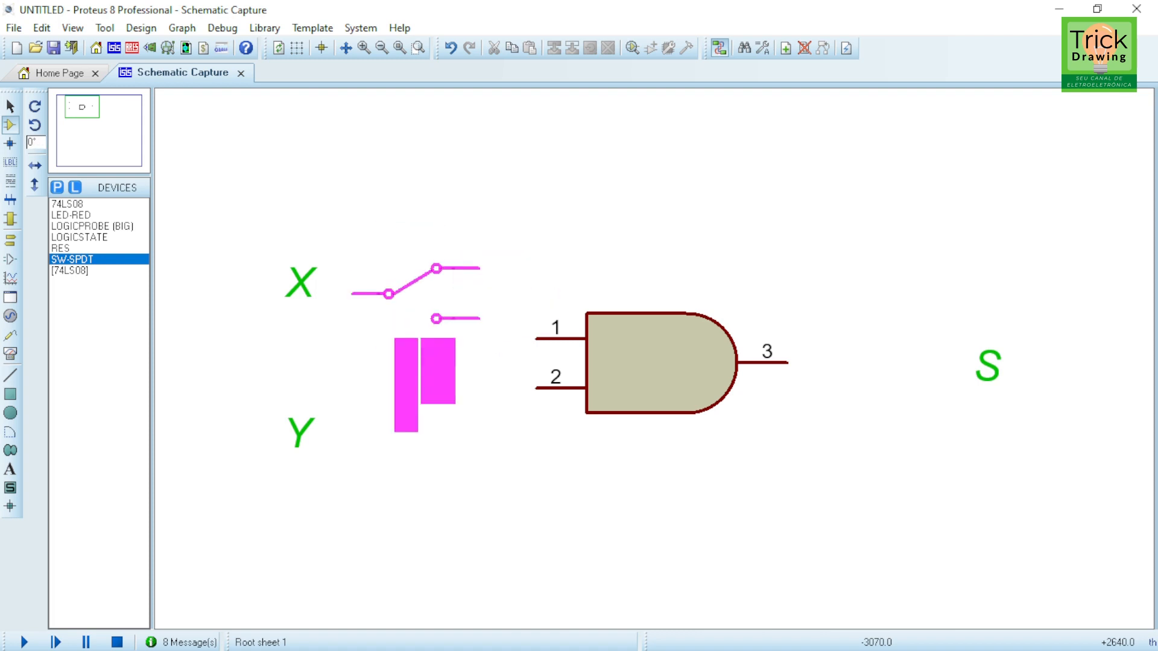
key(KP_Subtract)
key(KP_Subtract)
key(KP_Subtract)
key(KP_Subtract)
key(KP_Subtract)
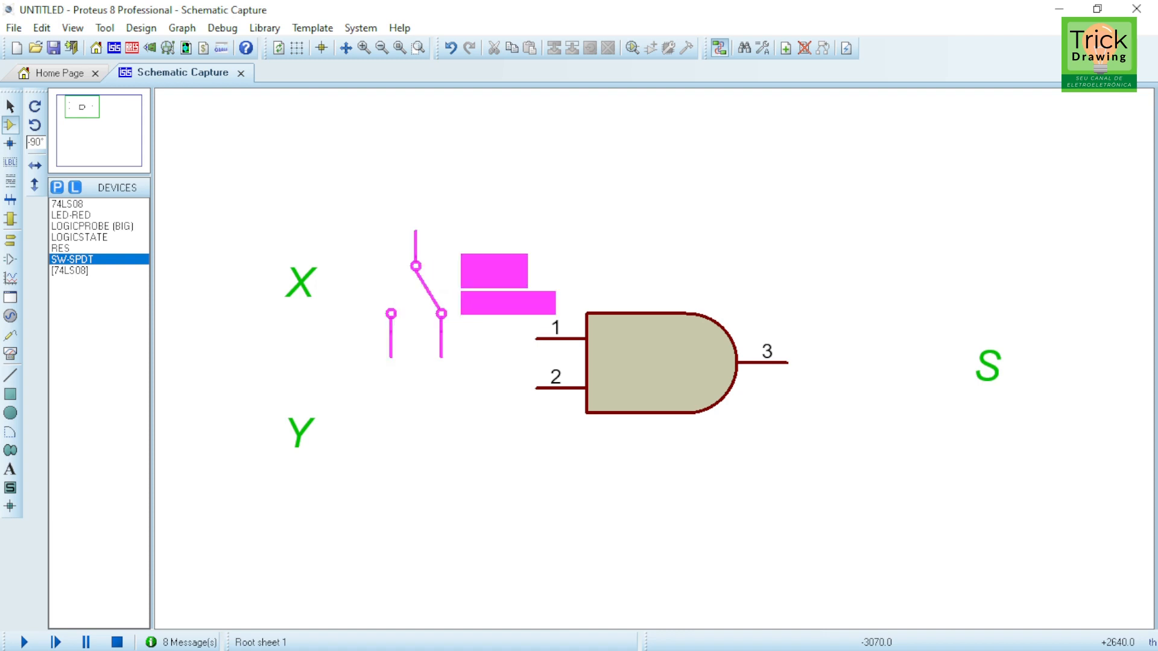
key(KP_Subtract)
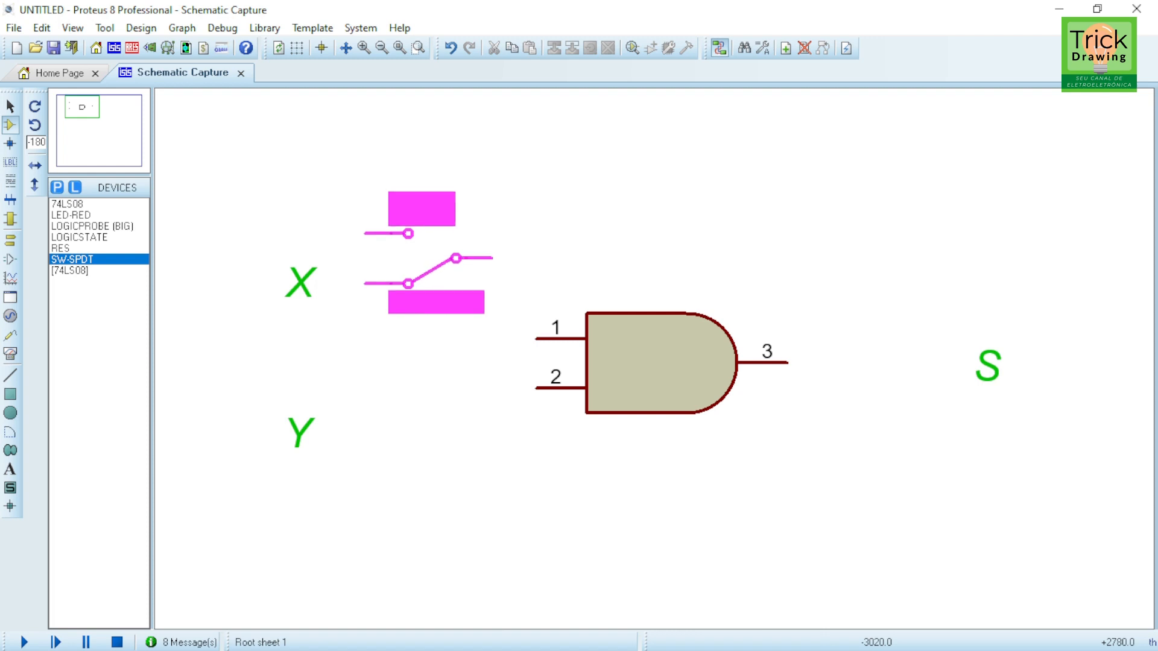
click(431, 253)
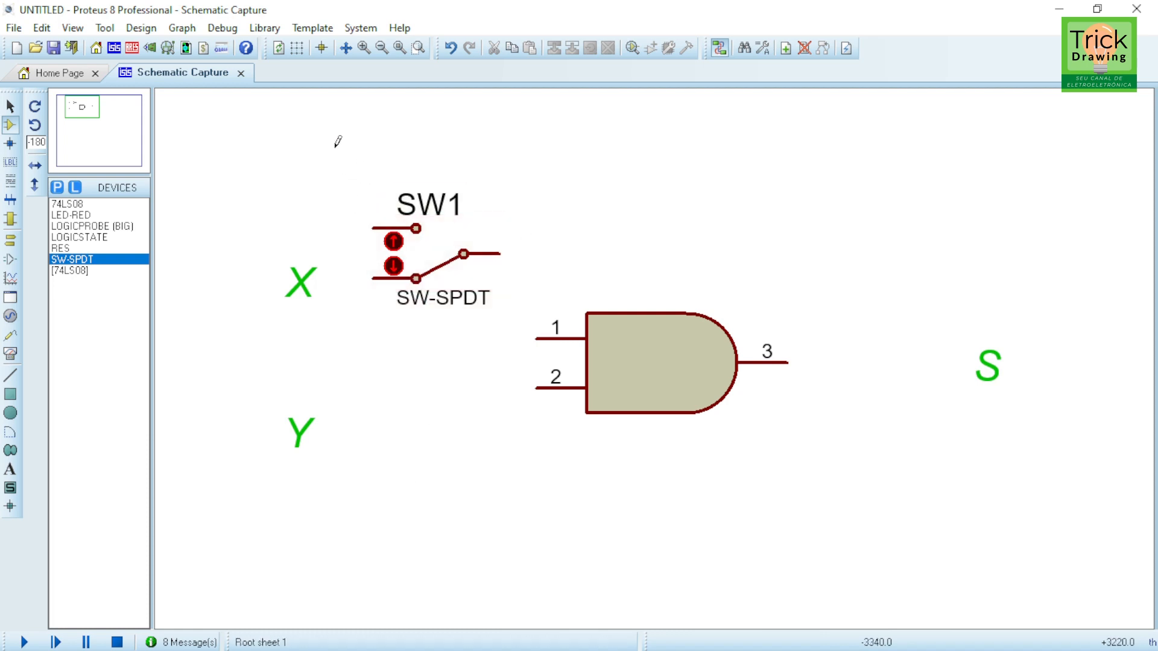
click(445, 399)
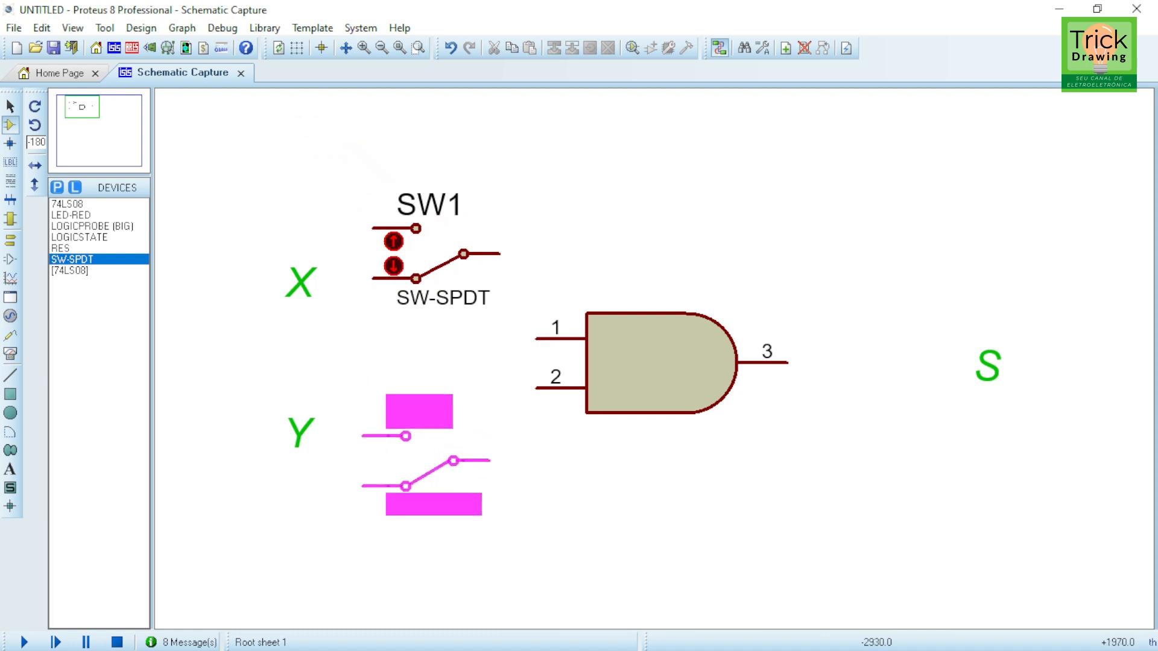
click(425, 457)
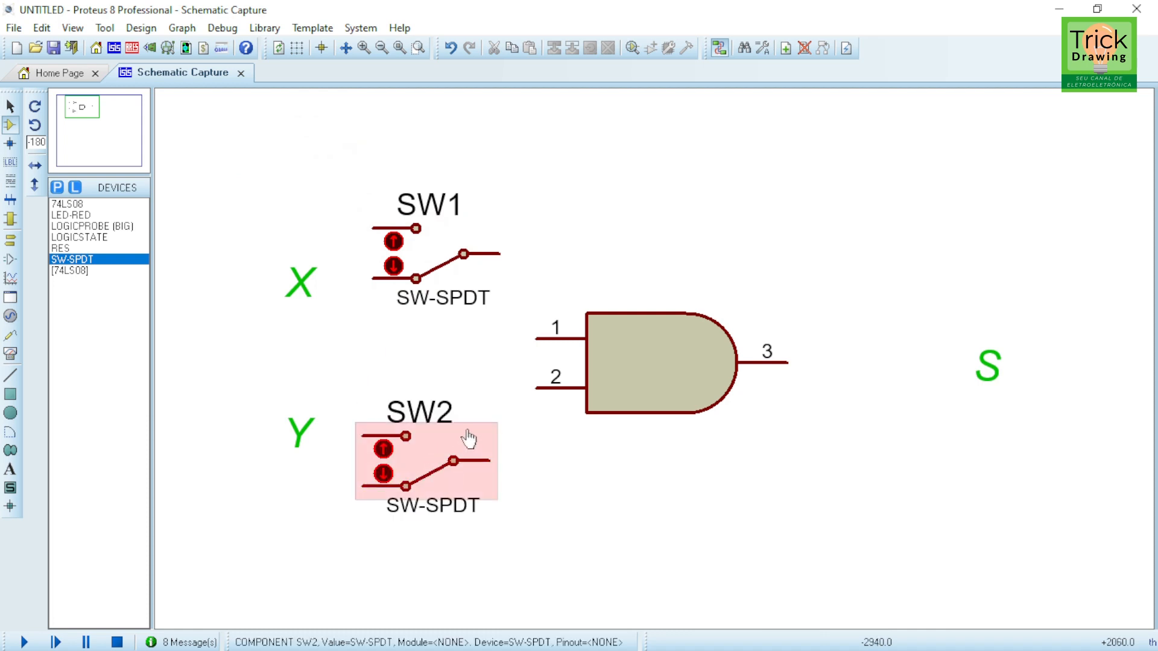
Step: Move the AND gate to the right, the X label above the first switch and the Y label below the second
drag(644, 369, 767, 369)
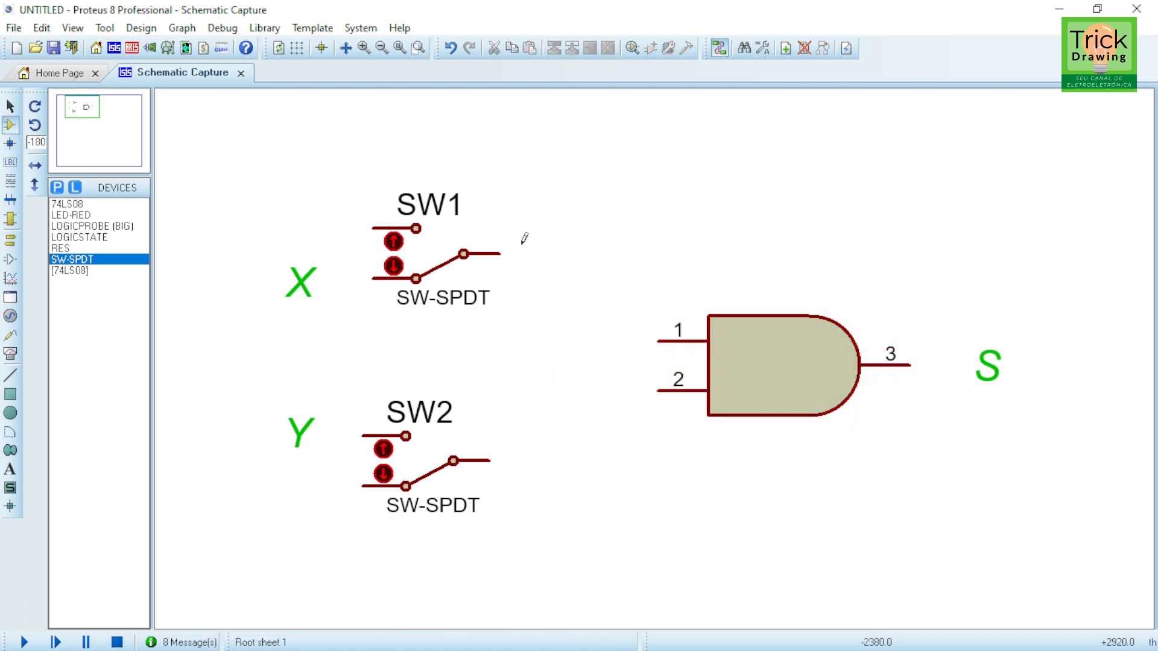
drag(295, 296, 354, 170)
drag(303, 447, 317, 560)
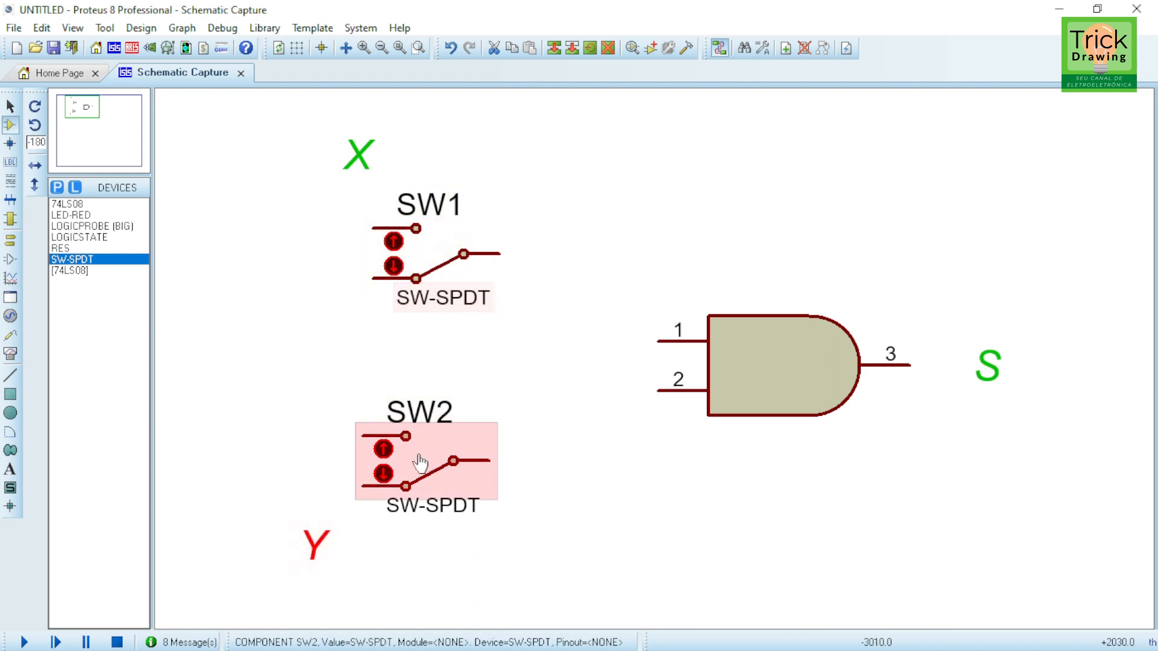
Step: Hide the first switch's reference and value labels in its component properties
click(547, 322)
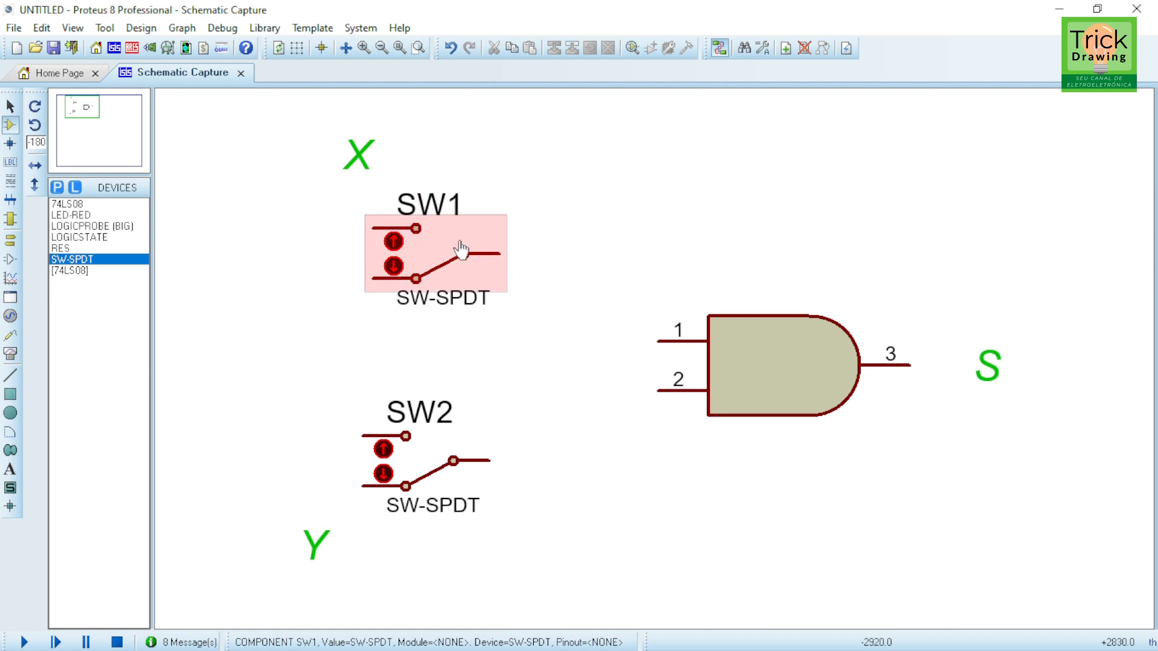
double_click(427, 254)
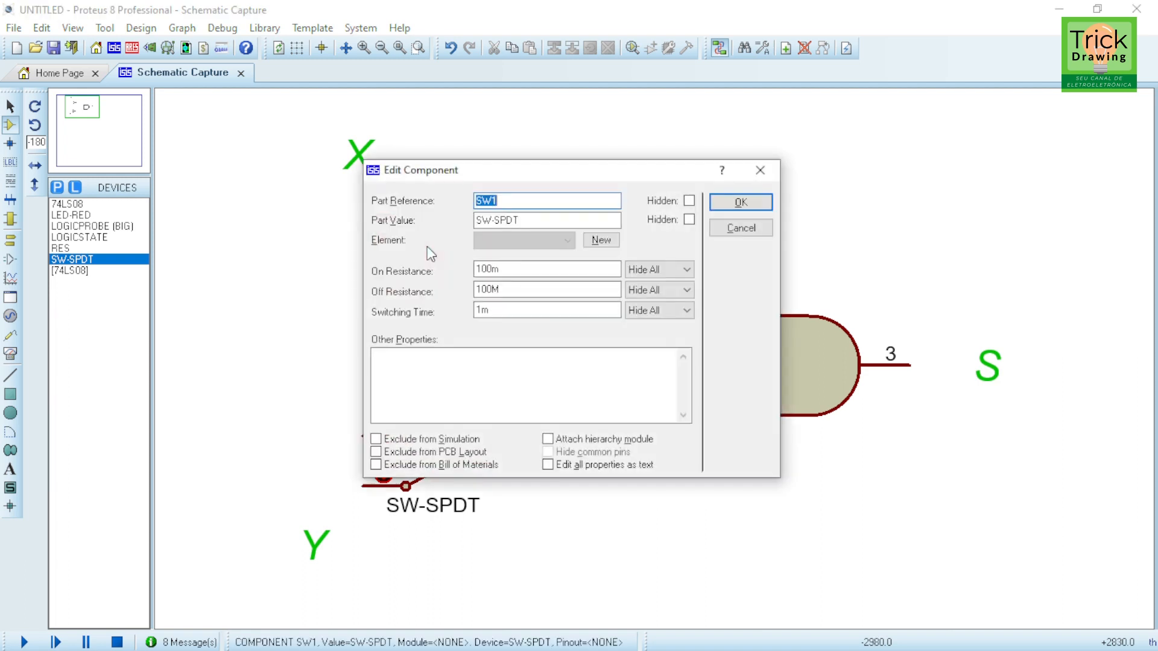
click(689, 220)
click(689, 200)
click(741, 202)
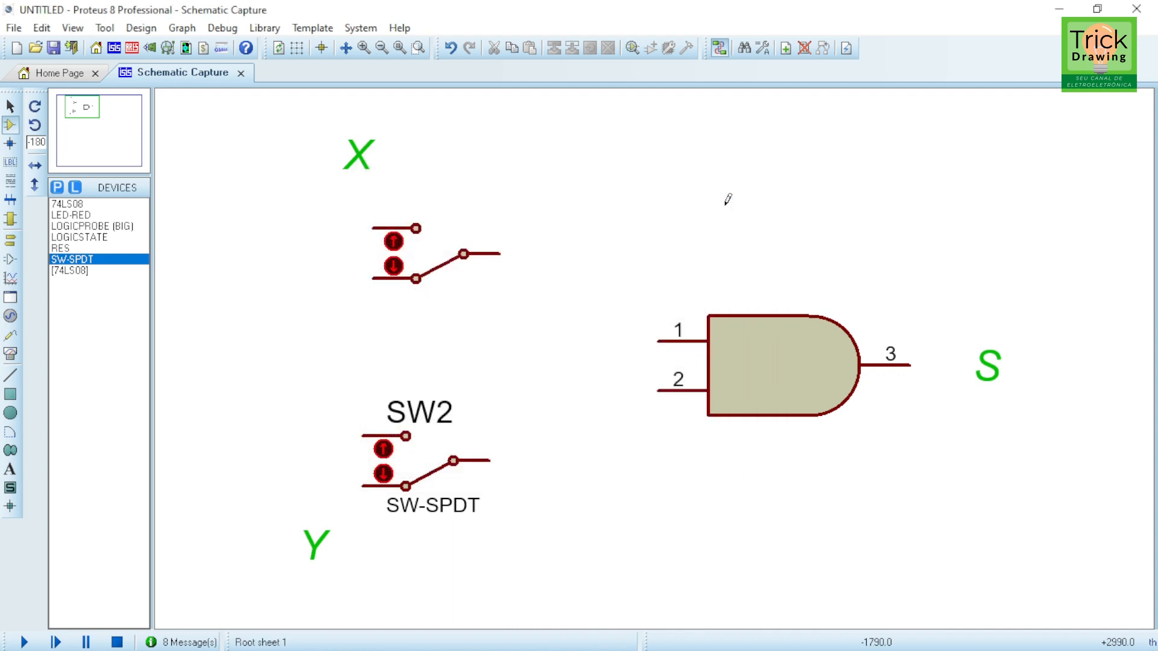
Step: Hide the second switch's reference and value labels in its component properties
double_click(404, 479)
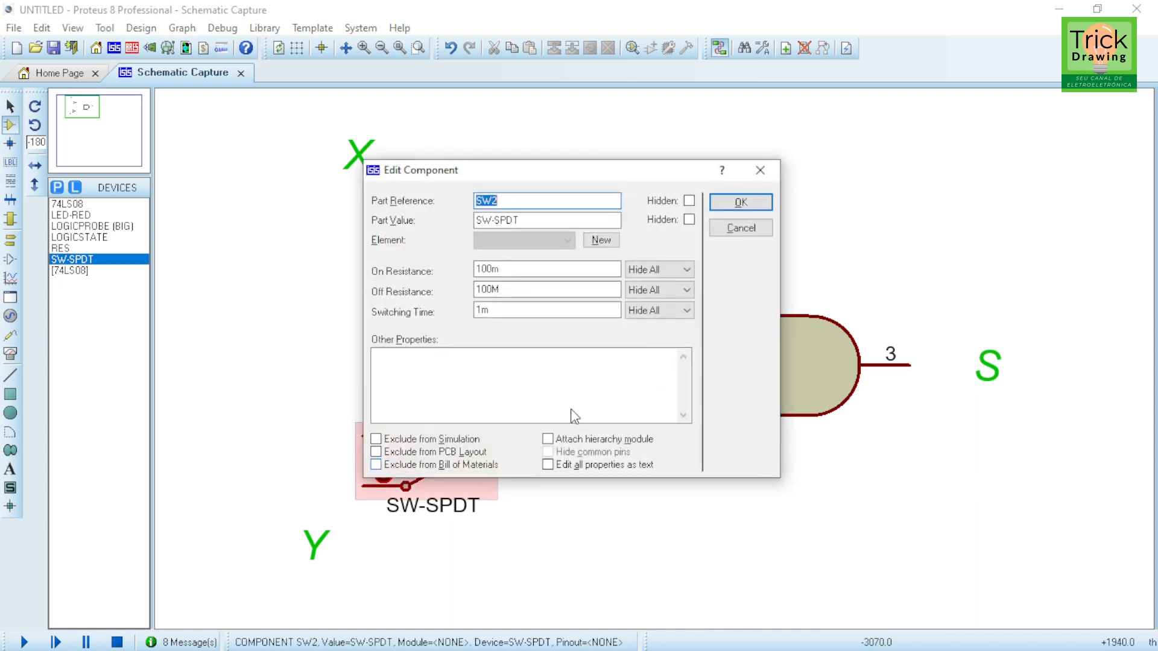
click(689, 220)
click(689, 200)
click(740, 202)
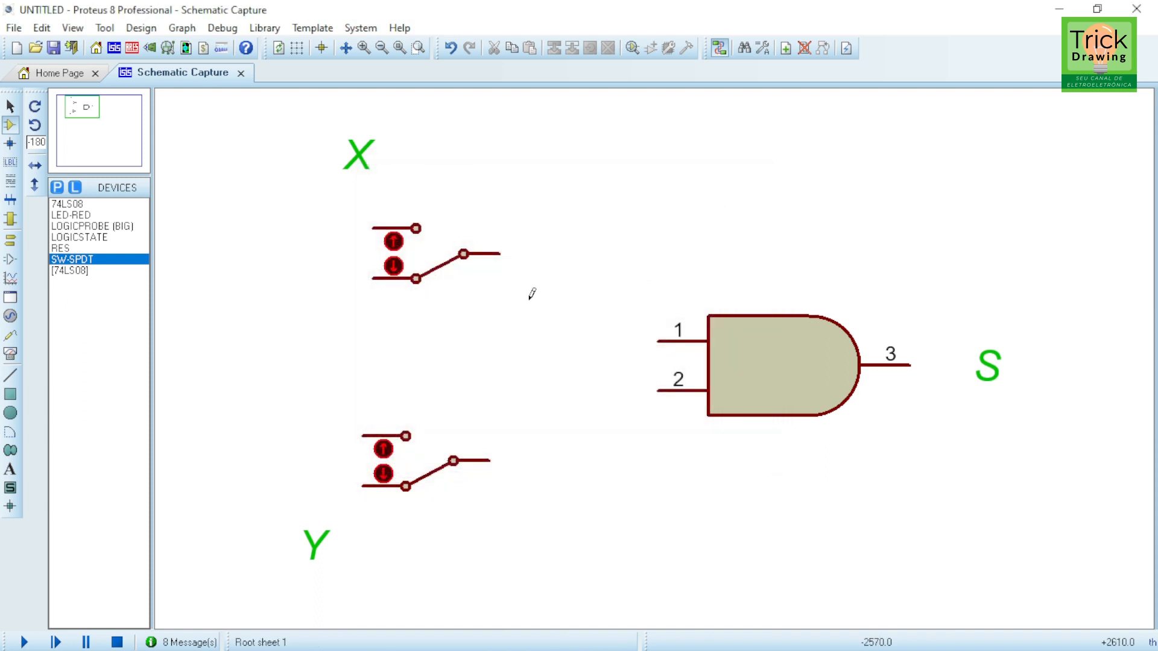
Step: Place a RES resistor to the right of the first switch
click(59, 248)
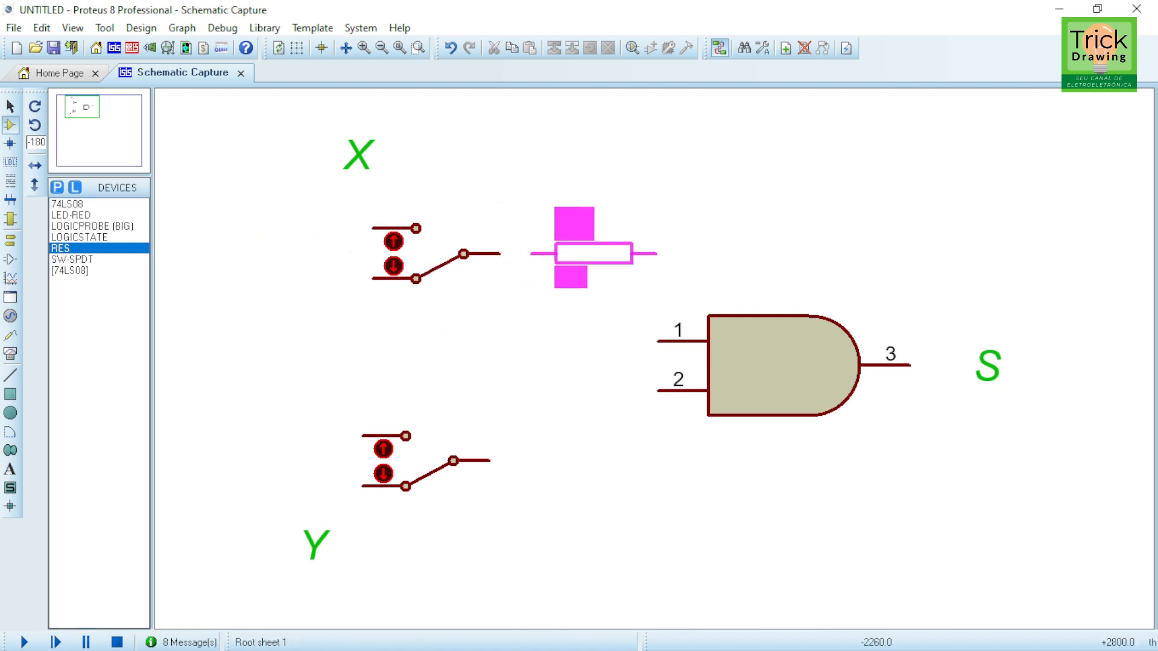
click(607, 261)
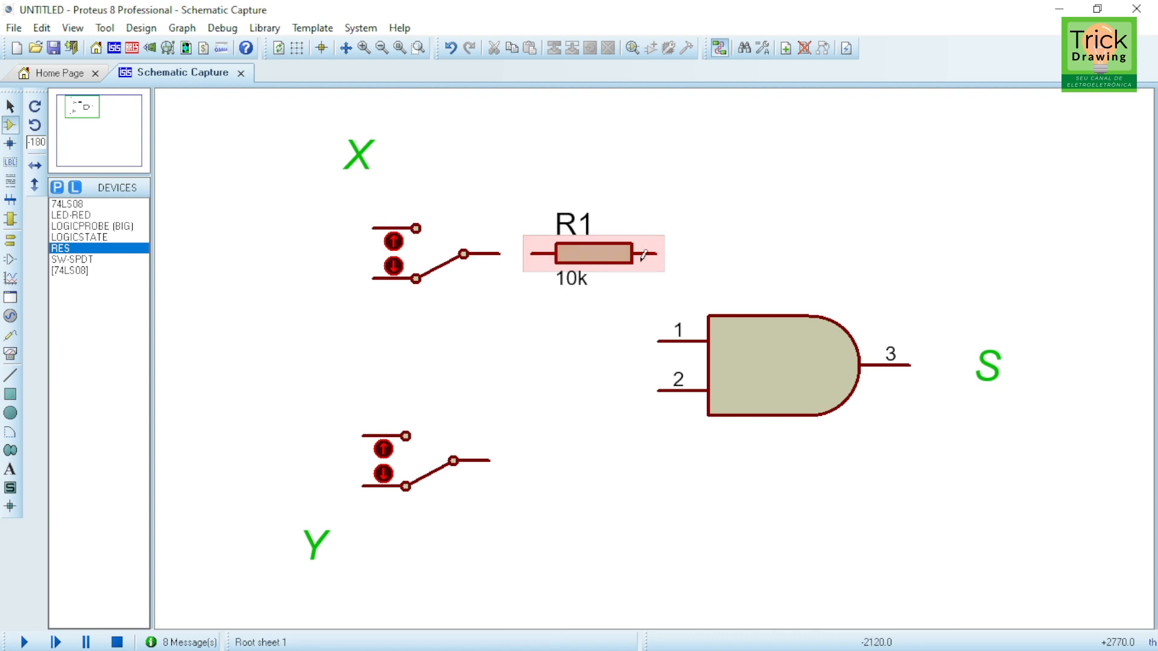
Step: Set the resistor's resistance to 100 and hide its part reference
double_click(616, 263)
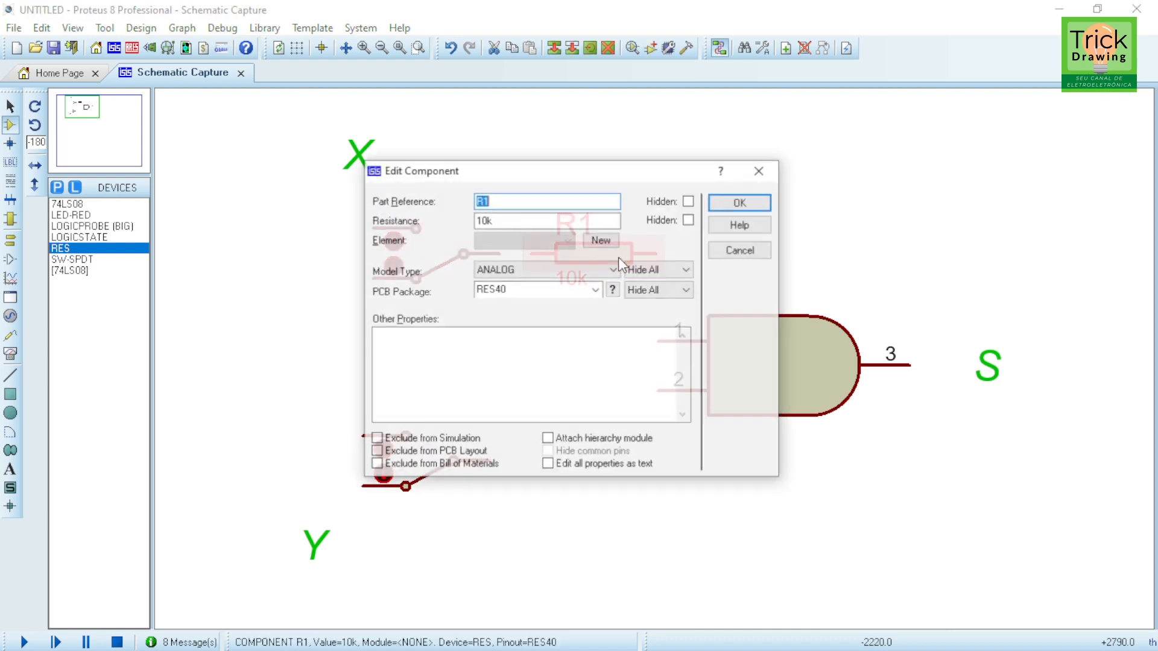
double_click(500, 217)
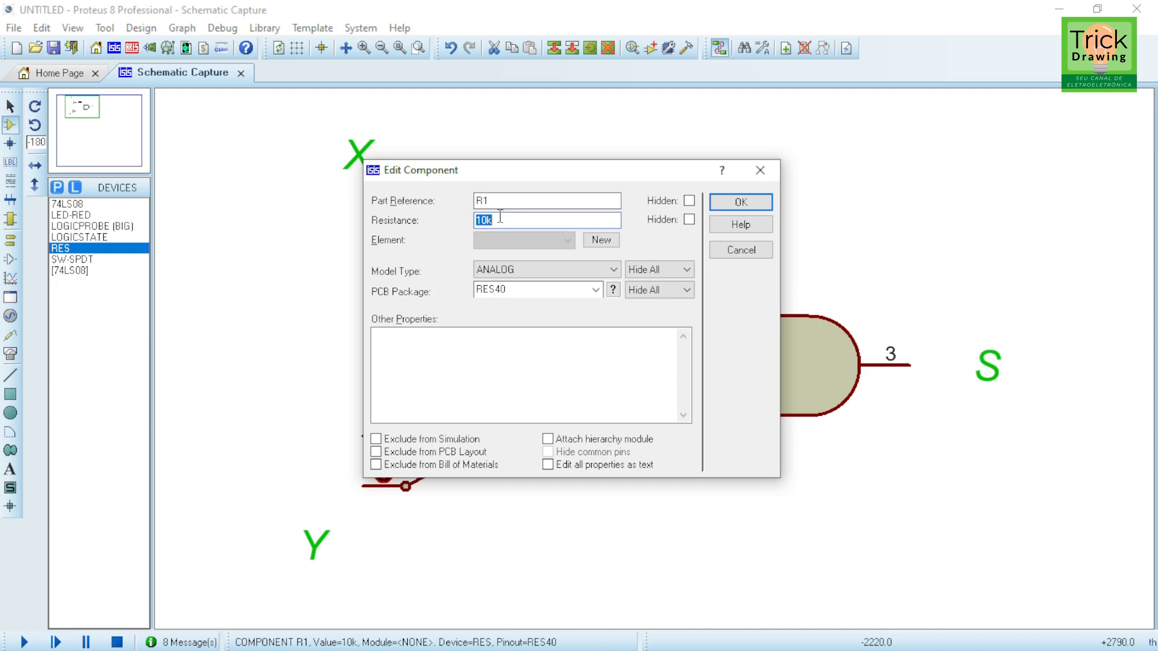
text(1)
click(690, 202)
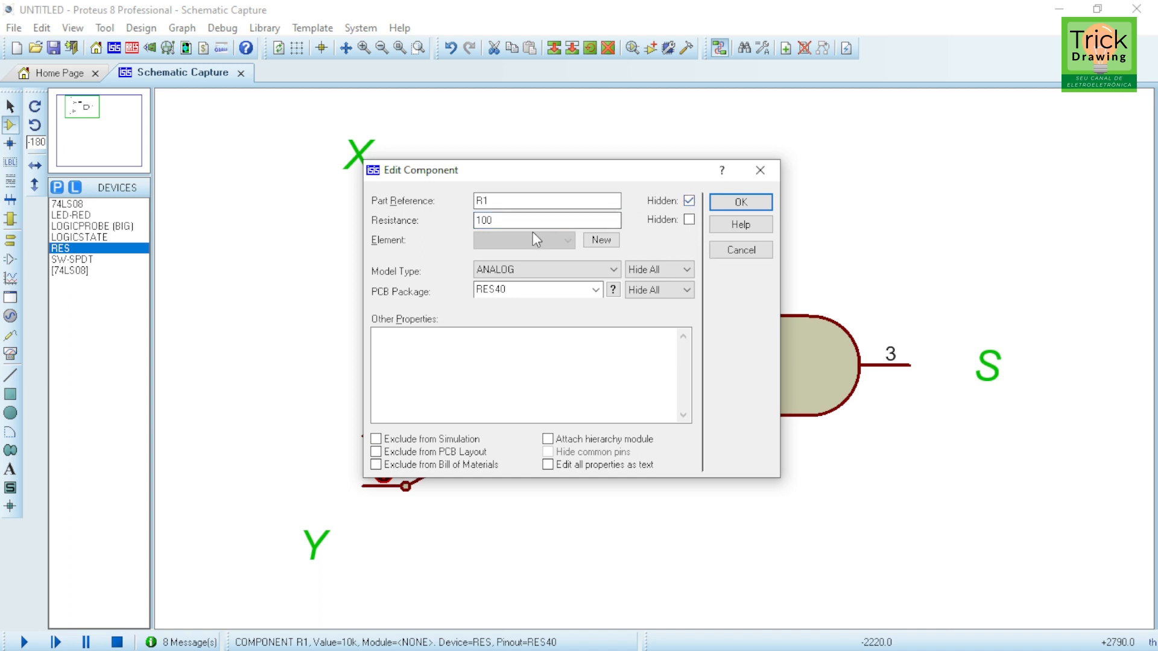
click(741, 203)
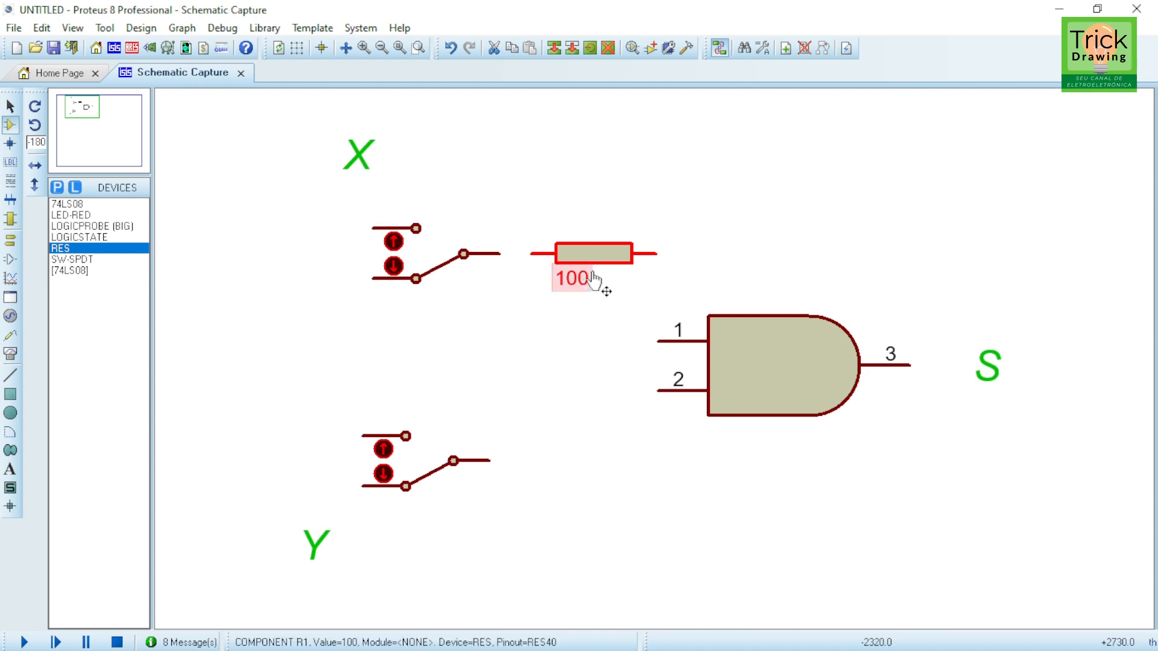
Step: Move the resistor's 100 value label to sit just above the resistor
drag(576, 288, 597, 264)
click(737, 176)
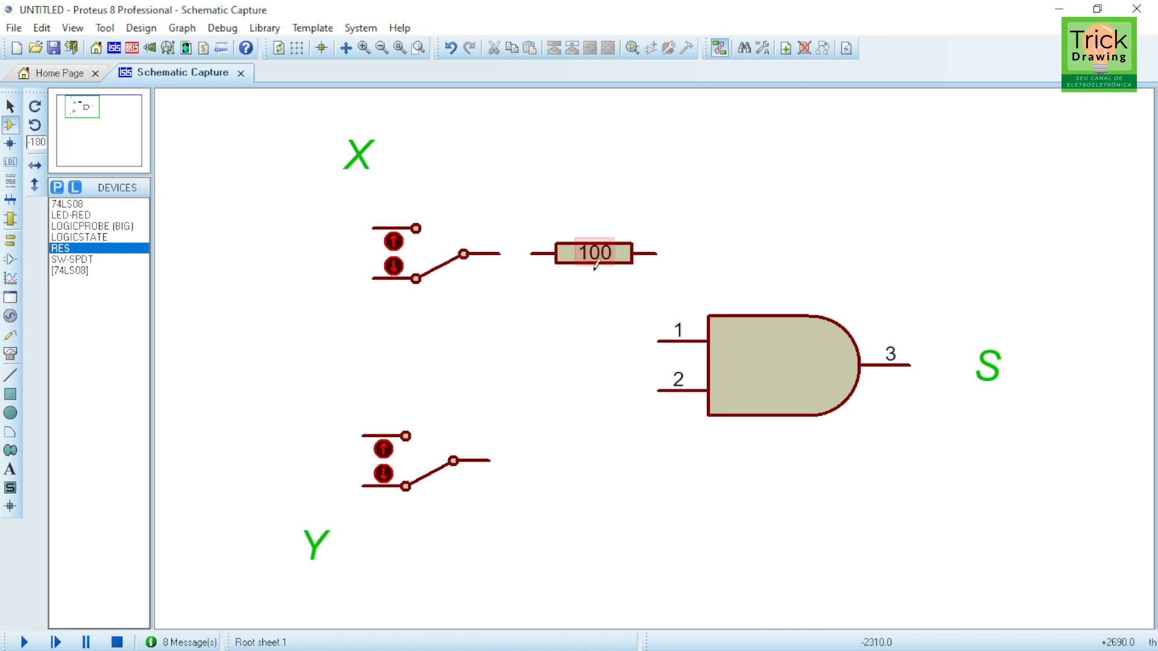
mouse_move(593, 258)
mouse_down()
mouse_move(591, 269)
mouse_move(610, 266)
mouse_move(589, 270)
mouse_move(593, 255)
mouse_up()
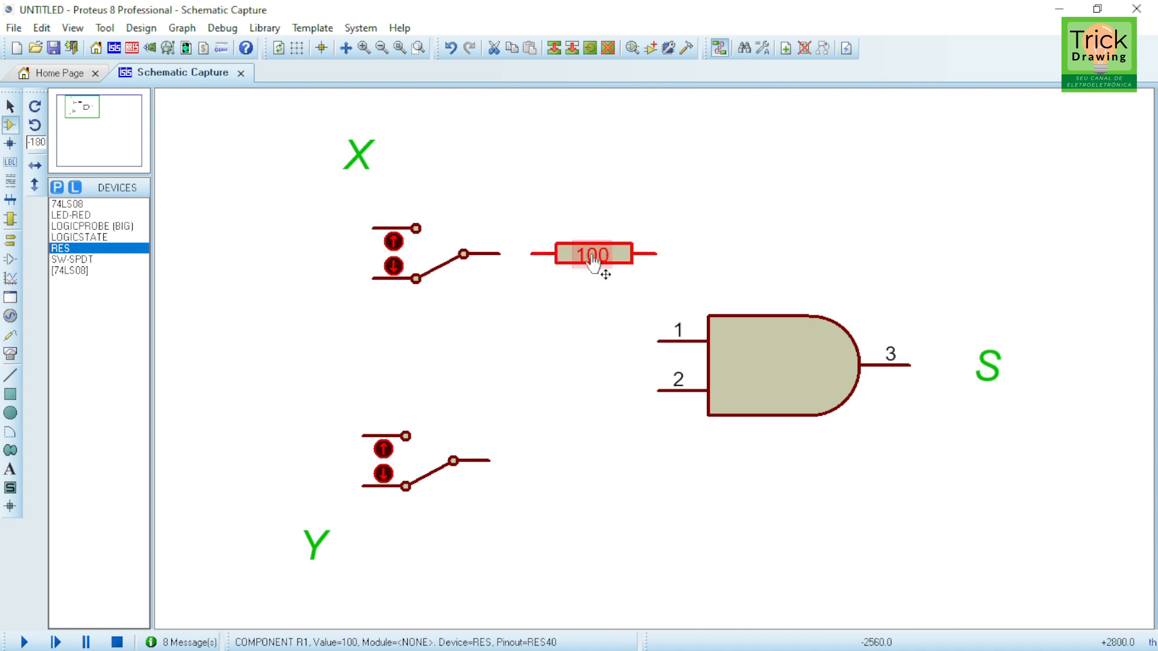
scroll(599, 264, up, 2)
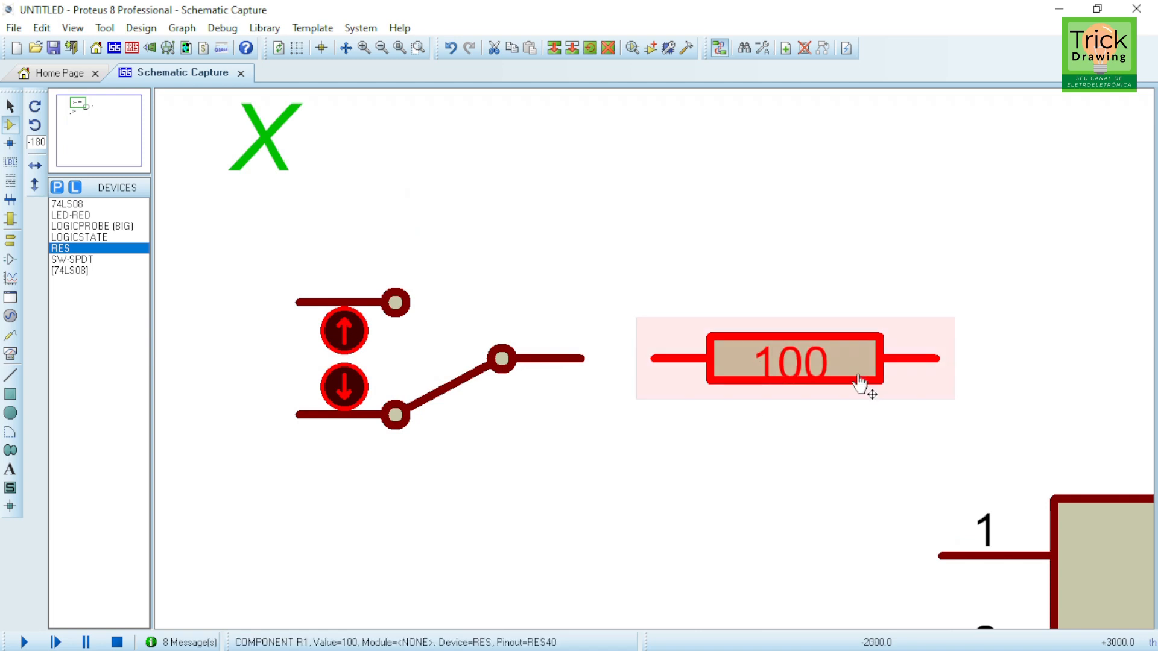
drag(816, 367, 564, 253)
scroll(693, 352, down, 2)
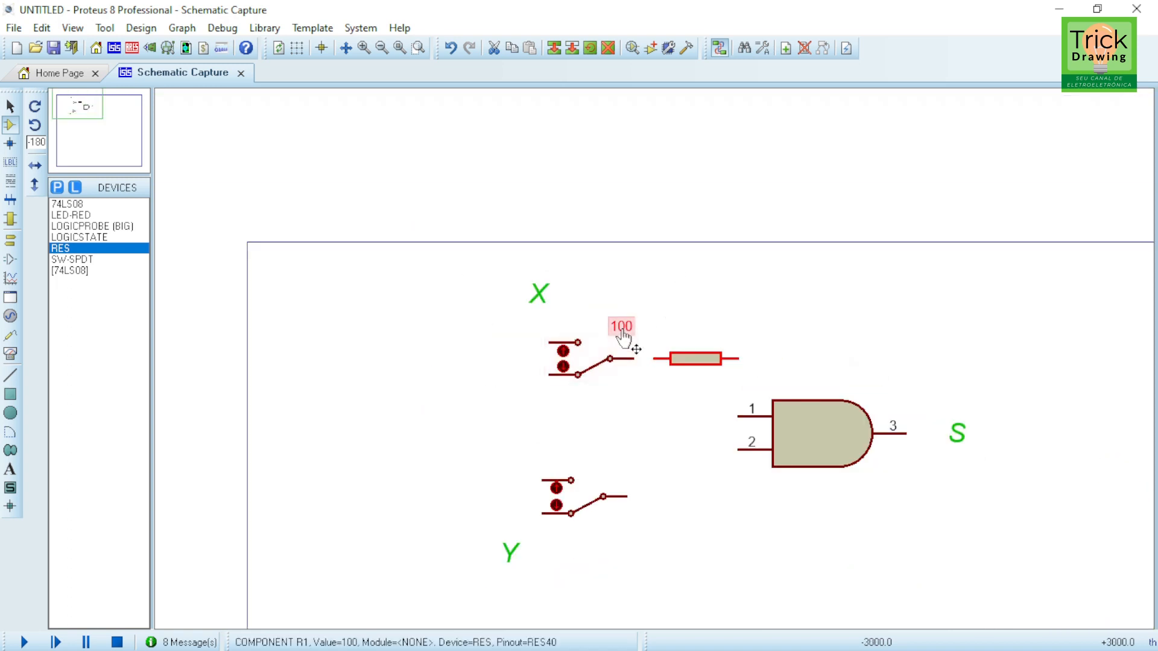
drag(621, 326, 703, 325)
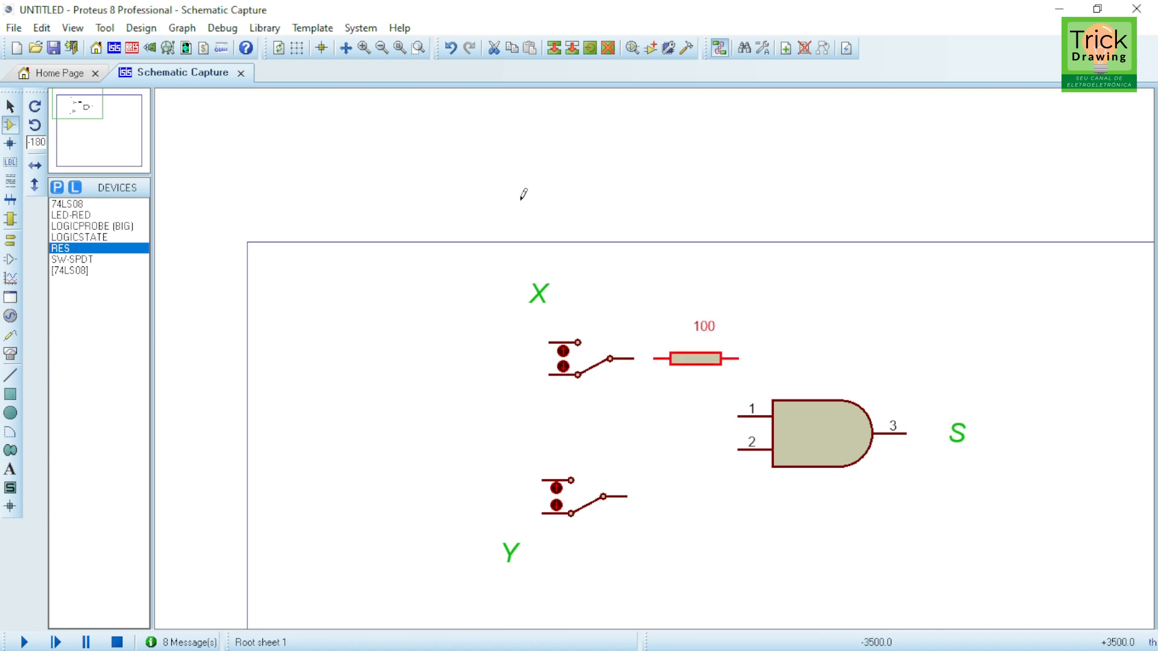
Step: Turn on the grid display and switch to a finer snap grid
click(295, 50)
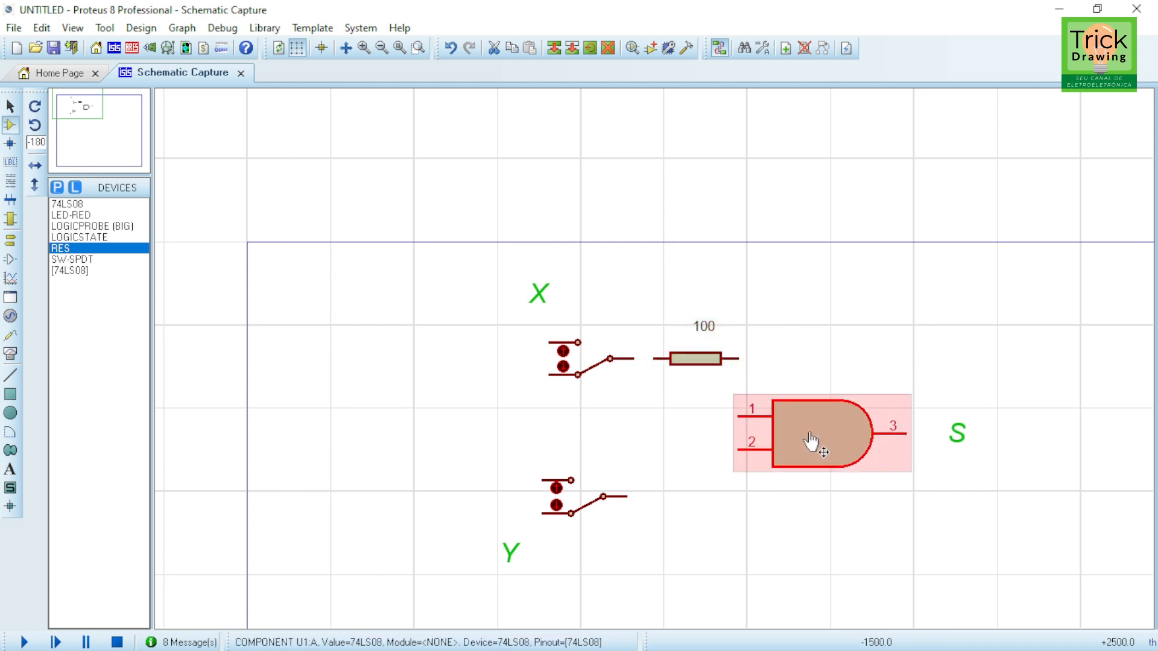
mouse_move(810, 433)
mouse_down()
mouse_move(893, 433)
mouse_move(893, 351)
mouse_move(809, 351)
mouse_move(810, 434)
mouse_up()
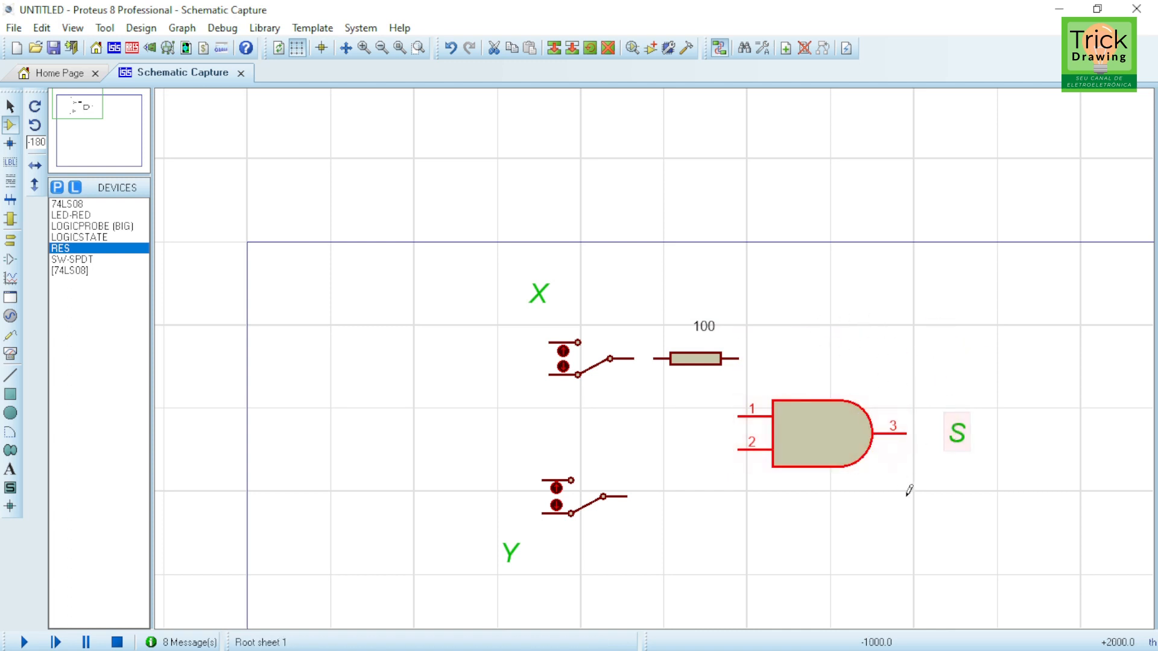
mouse_move(917, 491)
mouse_down()
mouse_move(904, 498)
mouse_move(701, 421)
mouse_move(739, 419)
mouse_up()
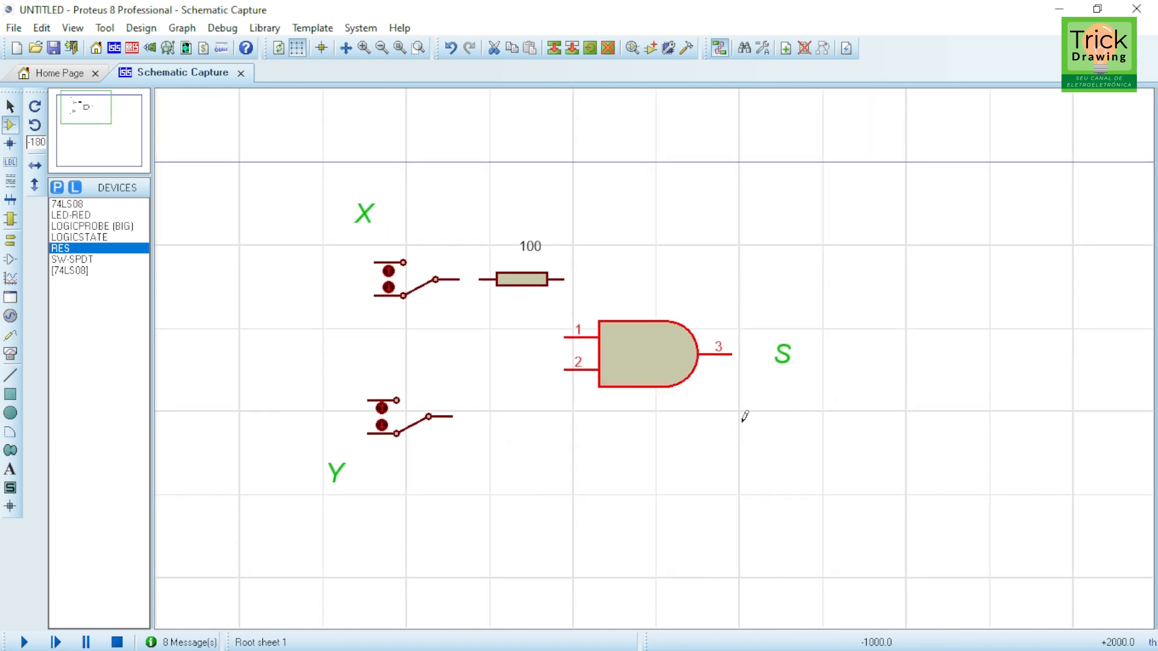
key(F3)
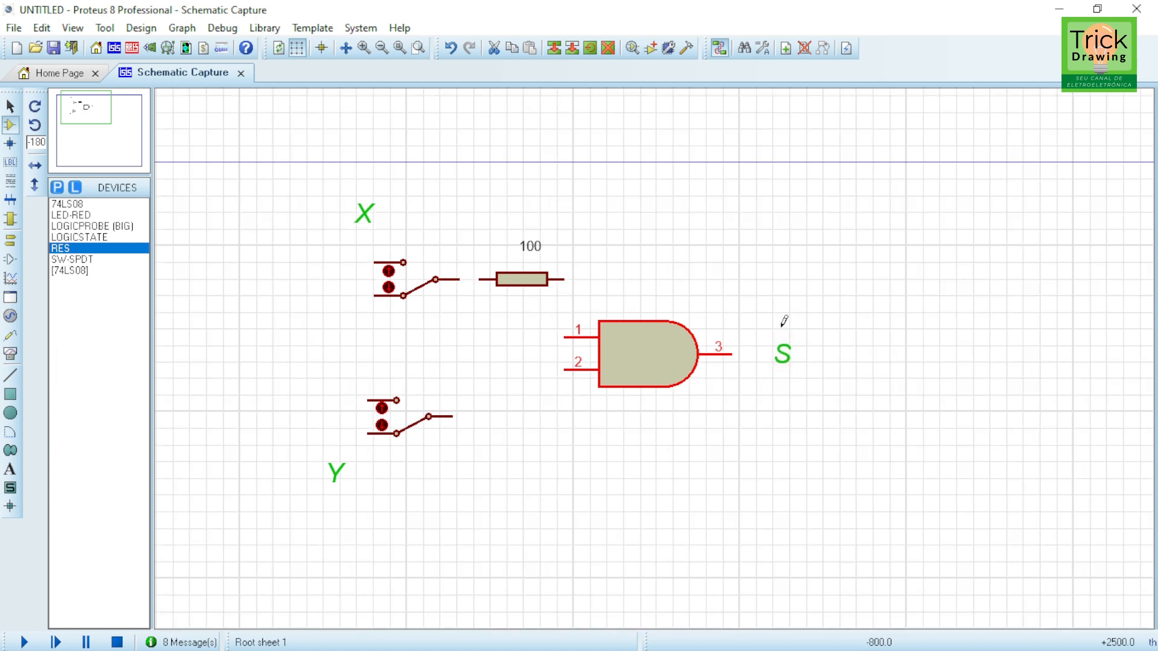
scroll(677, 354, up, 3)
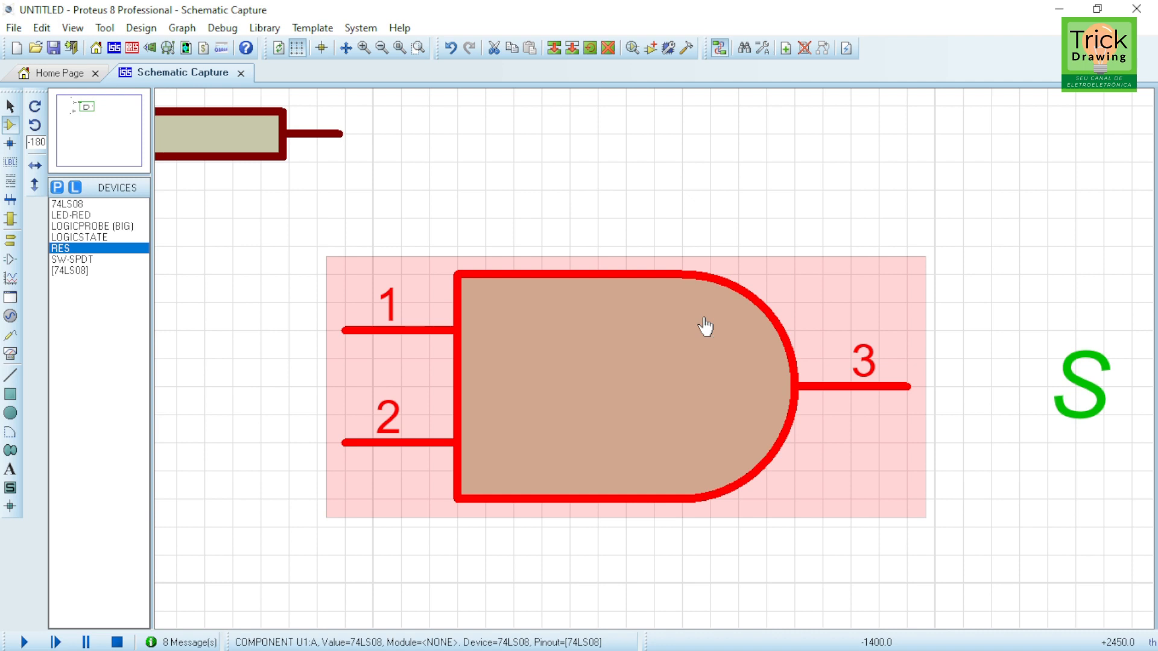
key(ctrl+F1)
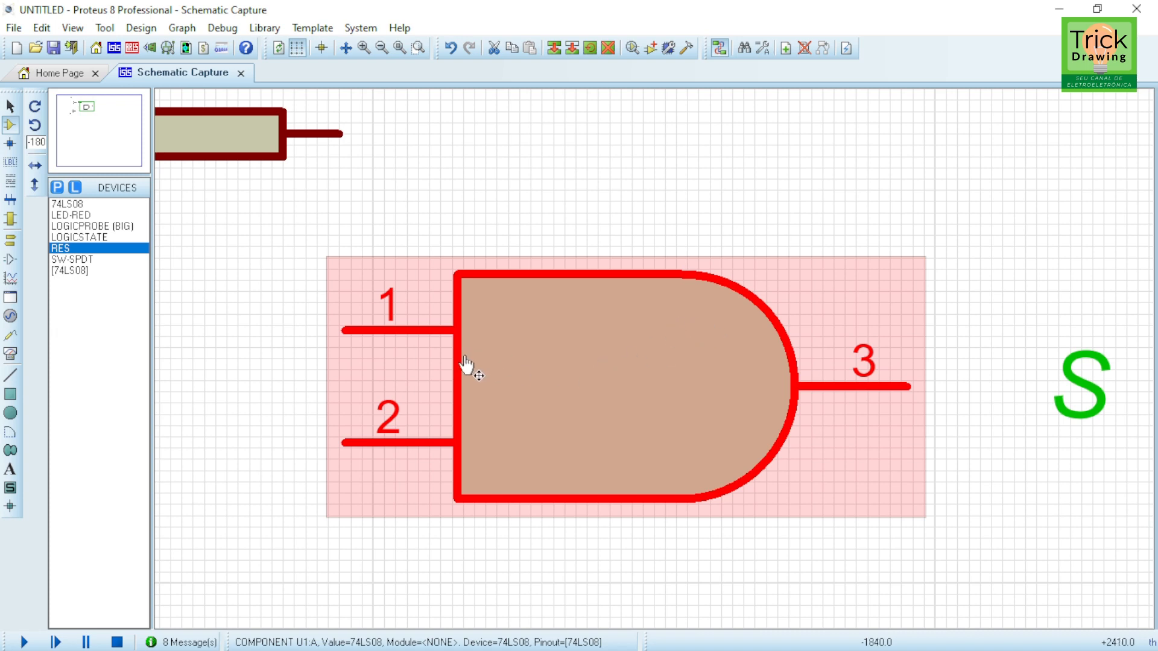
scroll(466, 283, down, 1)
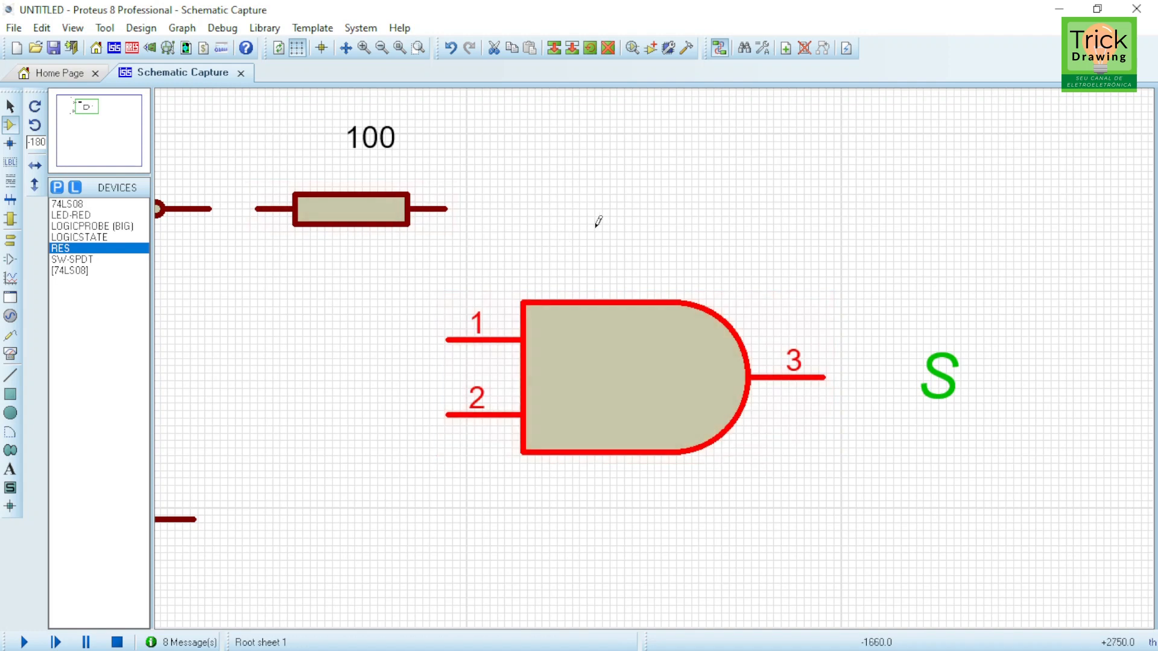
Step: Move the resistor's value label onto the resistor body
drag(351, 370, 643, 363)
click(659, 160)
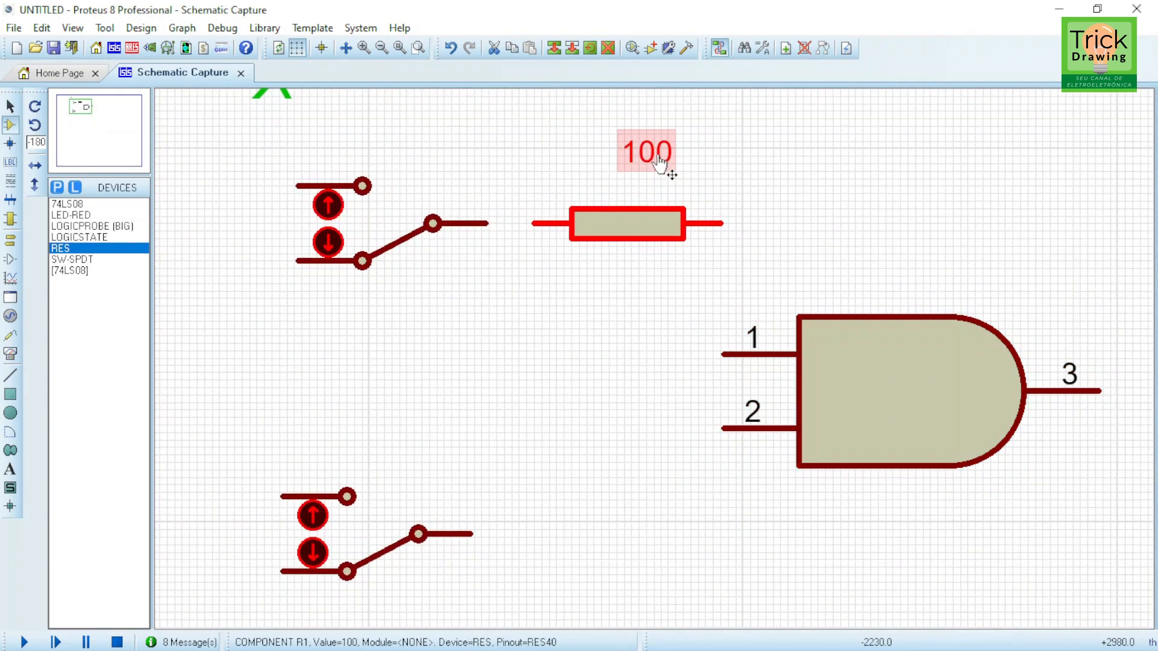
drag(658, 159, 645, 236)
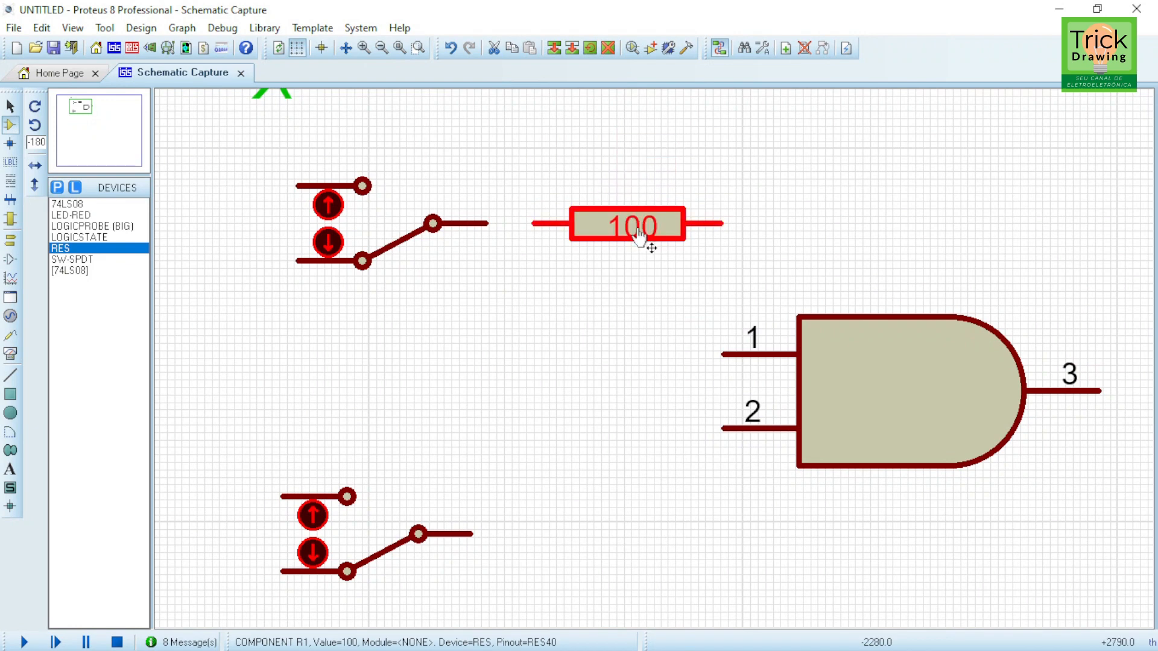
Step: Copy the 100 resistor and place the copy to the right of the second switch
click(813, 206)
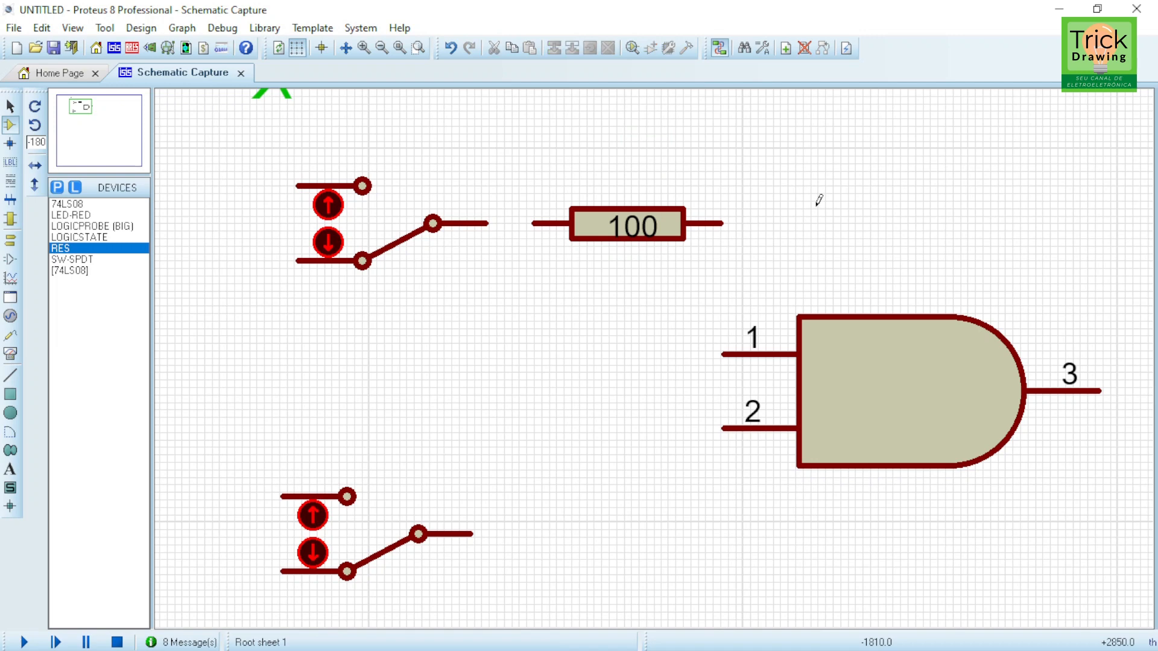
click(589, 225)
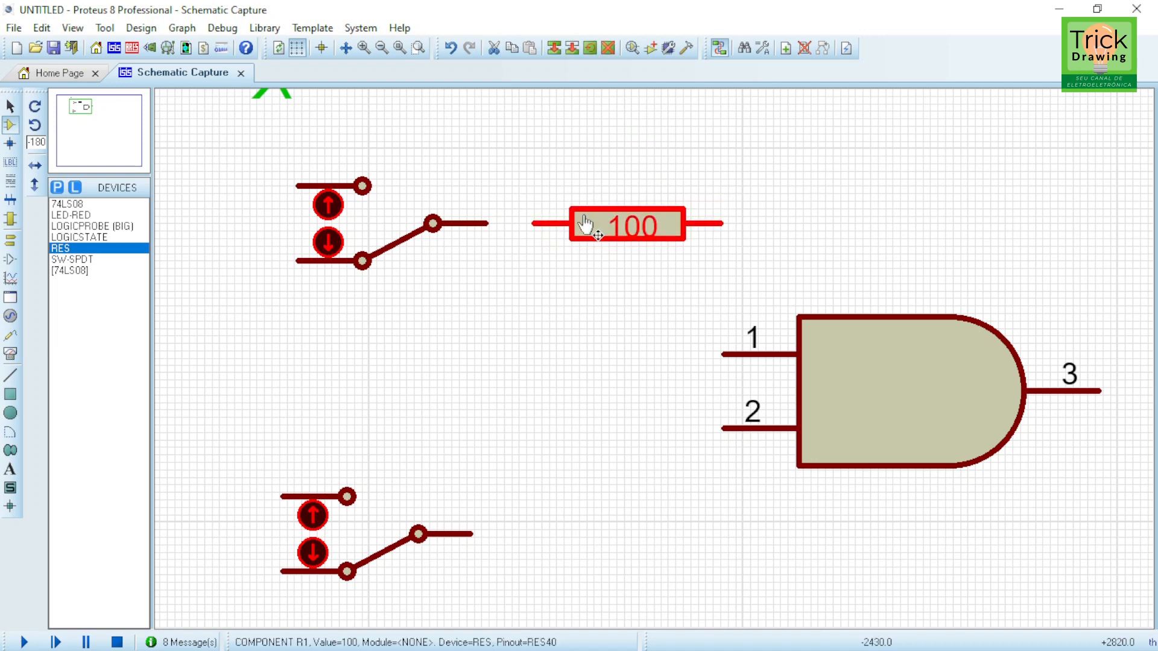
click(552, 47)
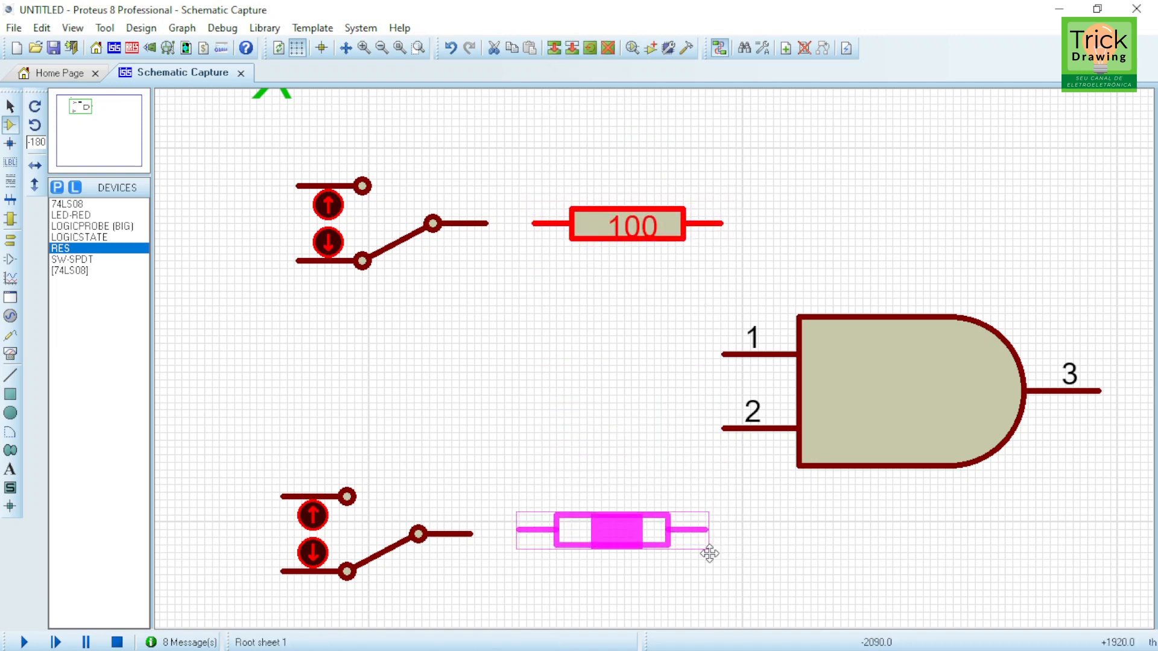
click(707, 558)
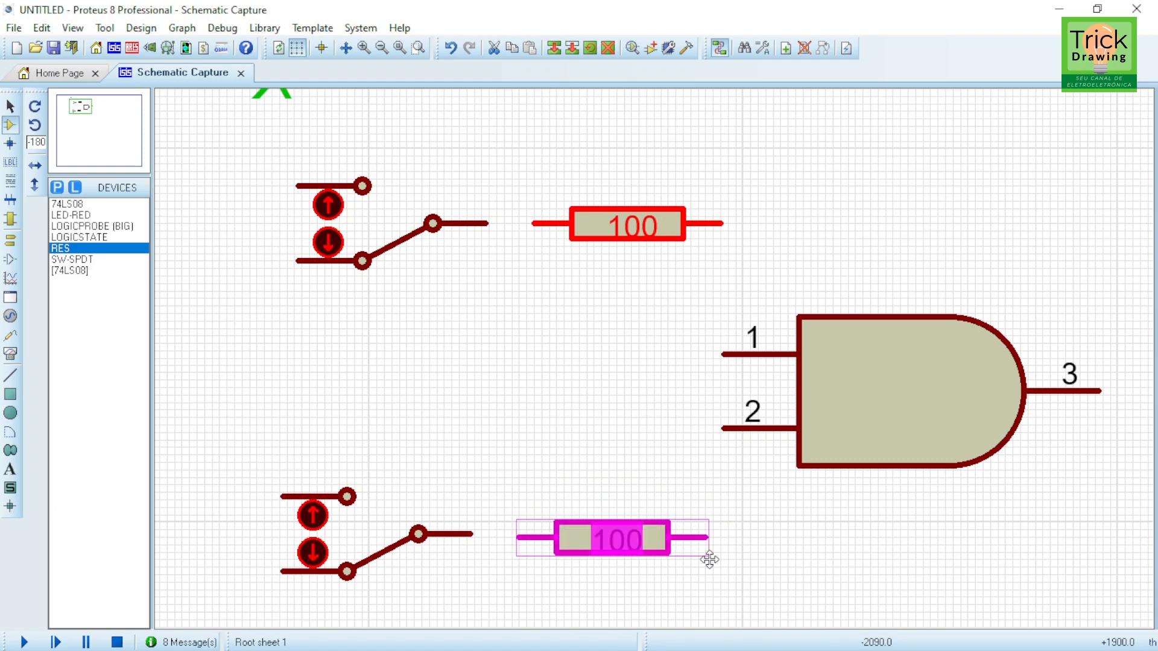
right_click(708, 550)
Step: Shift the AND gate slightly to the right of the resistors
scroll(785, 419, down, 3)
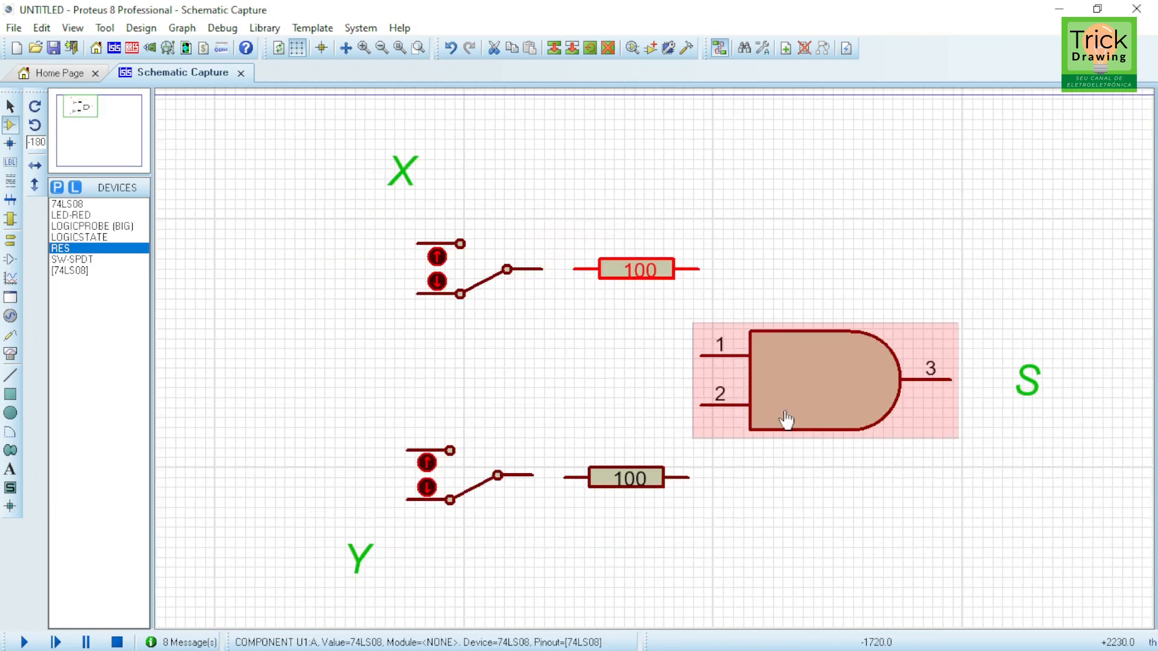
mouse_move(914, 389)
mouse_down()
mouse_move(966, 379)
mouse_move(920, 373)
mouse_up()
drag(766, 374, 811, 366)
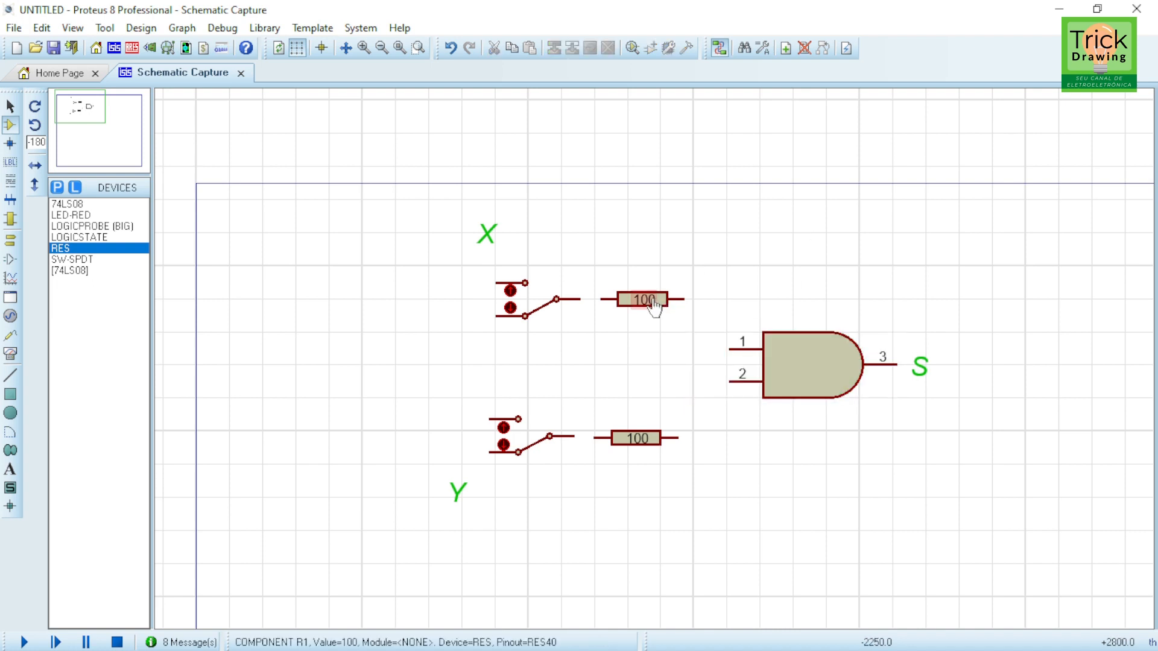
Step: Wire the upper resistor to gate input 1 and the lower resistor to gate input 2
click(683, 298)
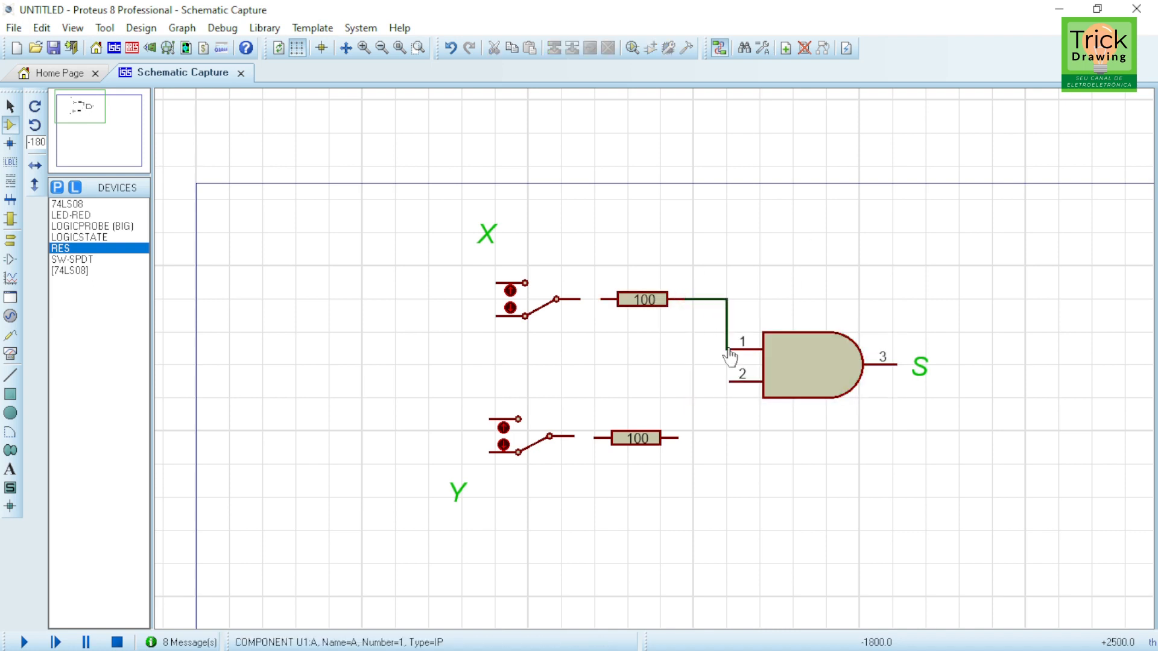
click(729, 349)
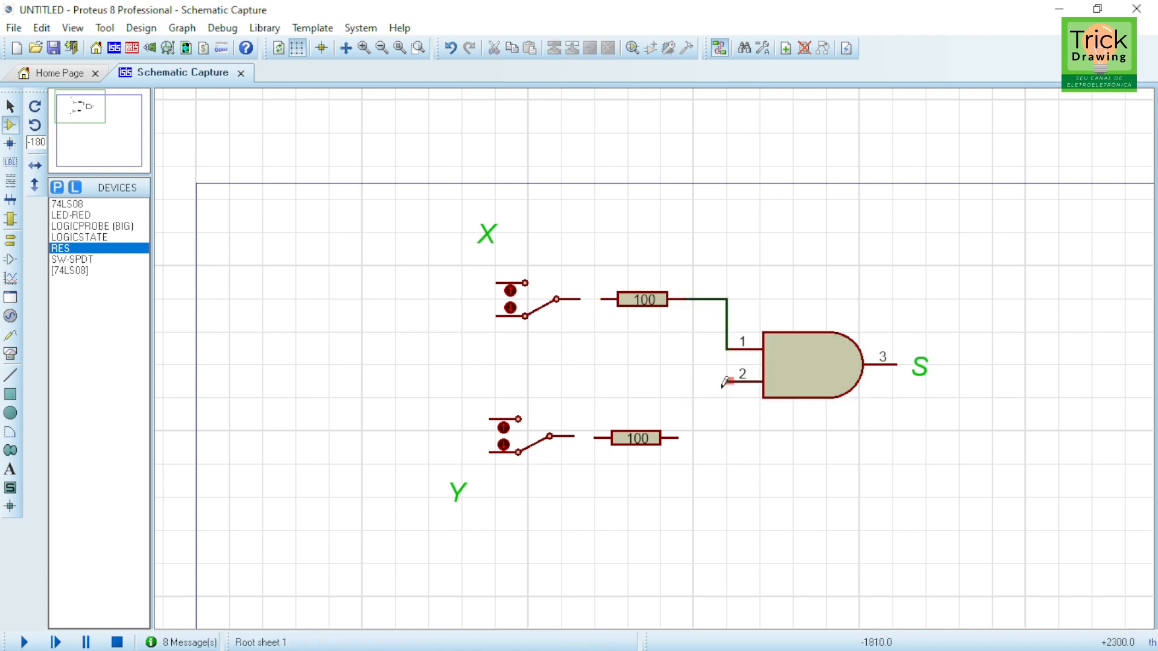
click(730, 381)
click(682, 438)
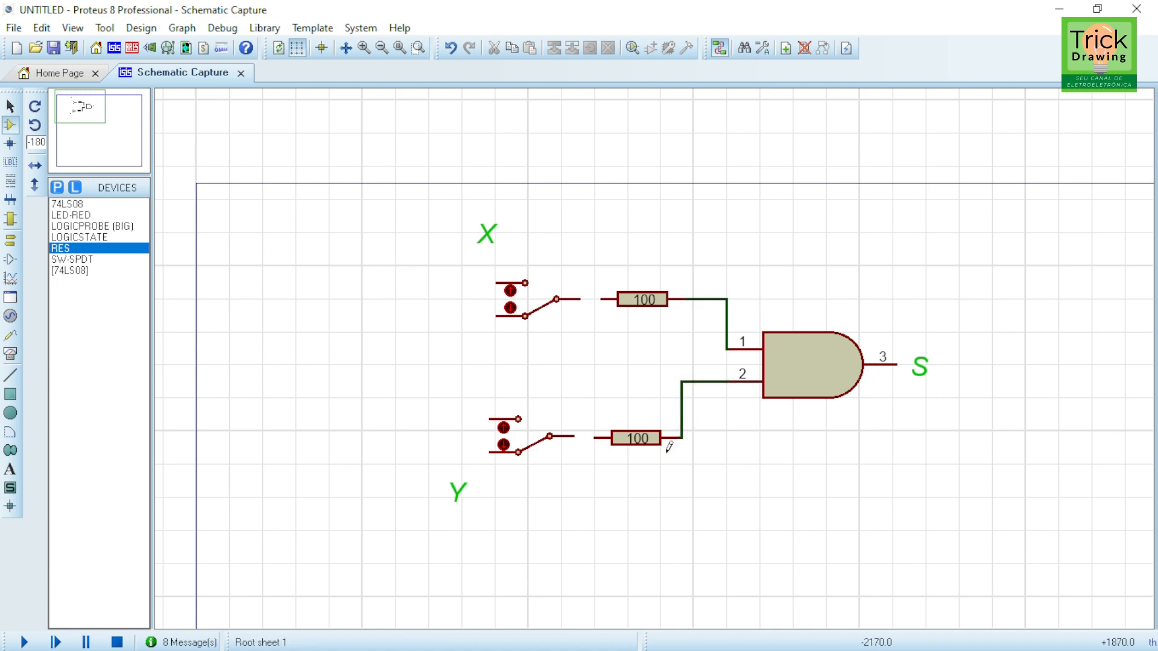
Step: Wire each switch's output terminal to its neighbouring resistor
click(602, 299)
click(580, 298)
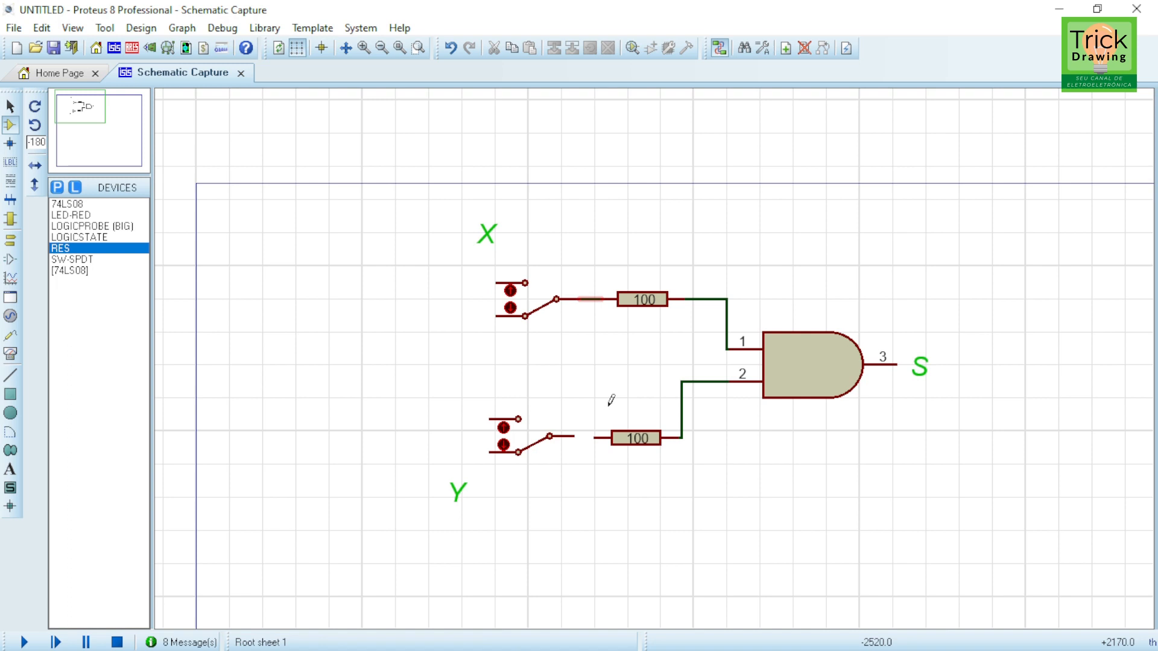
click(596, 437)
click(577, 436)
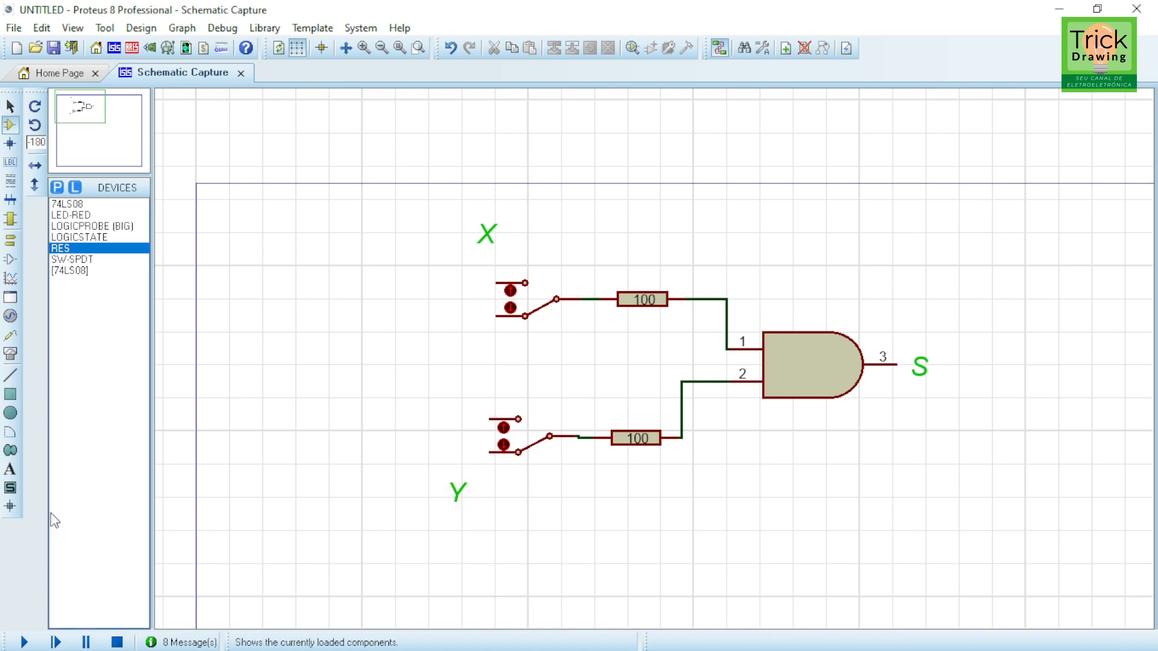
Step: Place a power terminal to the left of the X label, above the first switch
click(10, 241)
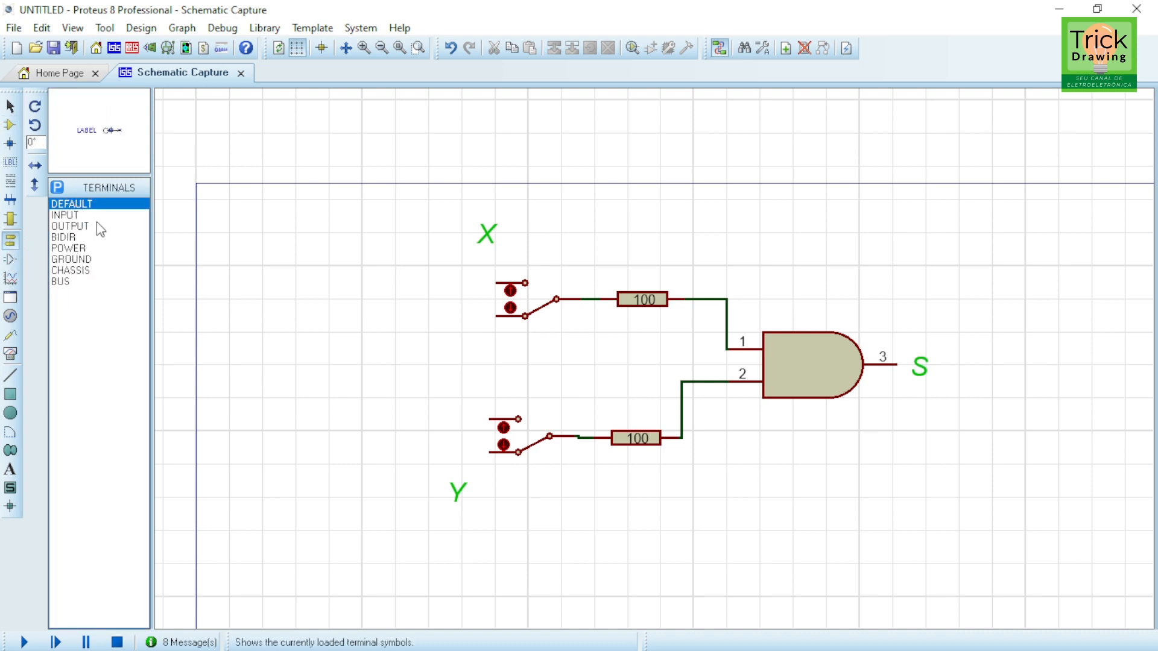
click(85, 248)
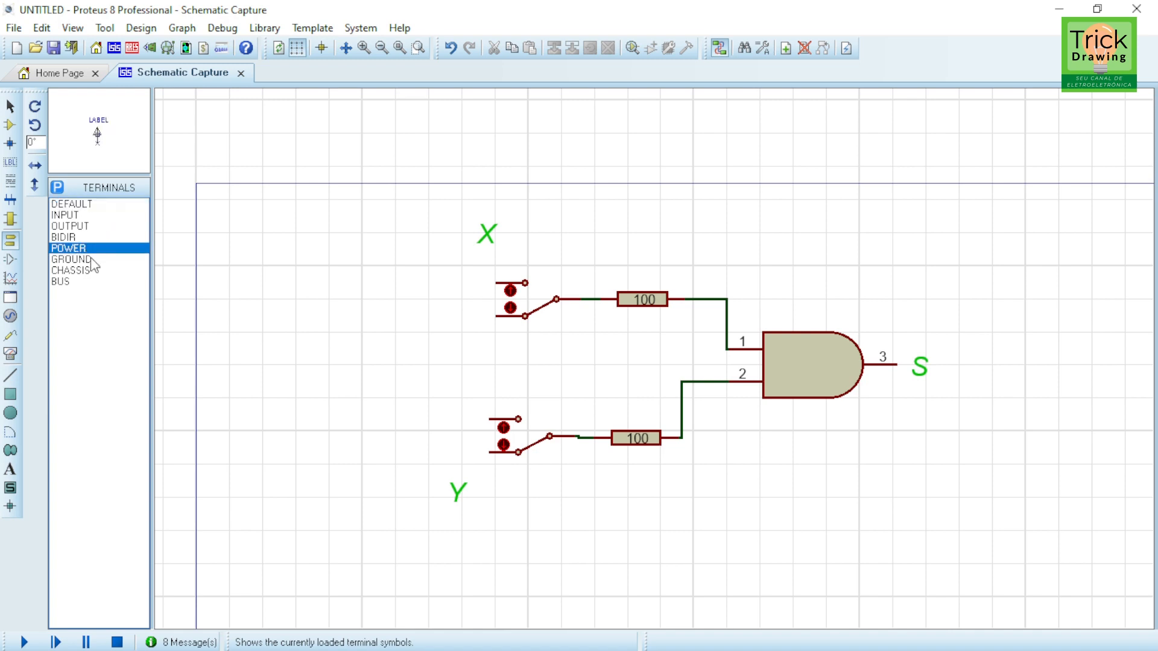
click(89, 261)
click(84, 250)
click(87, 259)
click(83, 247)
click(437, 252)
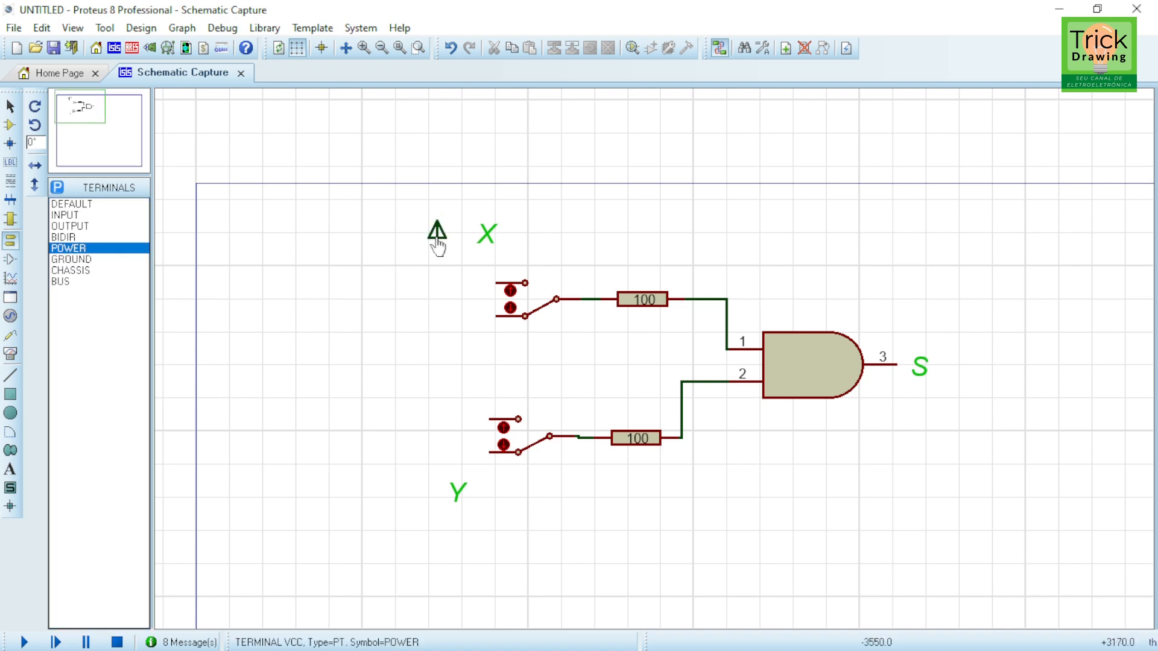
Step: Wire the upper terminals of both switches to the power terminal
click(491, 282)
click(437, 254)
click(490, 417)
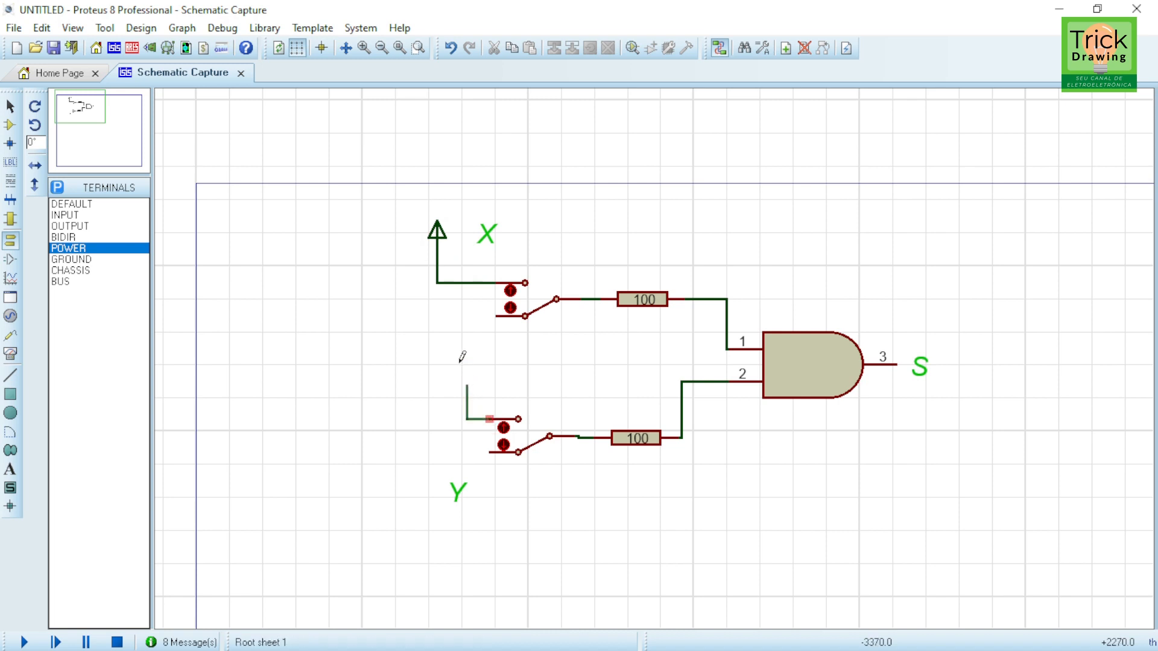
click(436, 282)
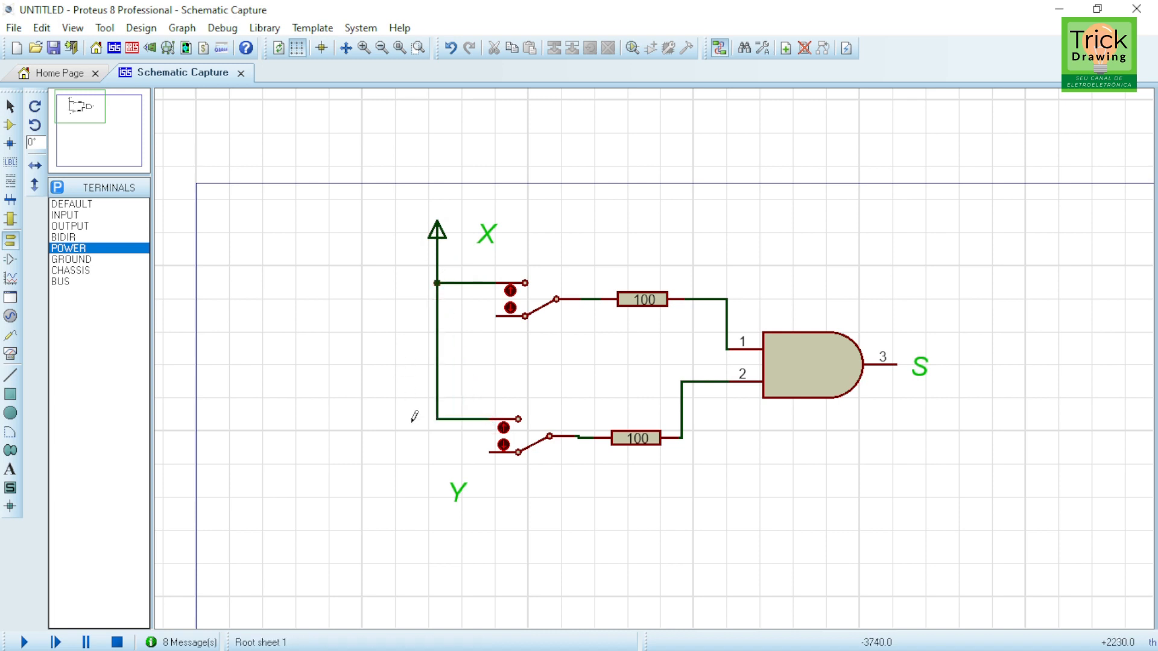
Step: Move the Y label to the right and place a ground terminal below the second switch
drag(465, 504, 547, 507)
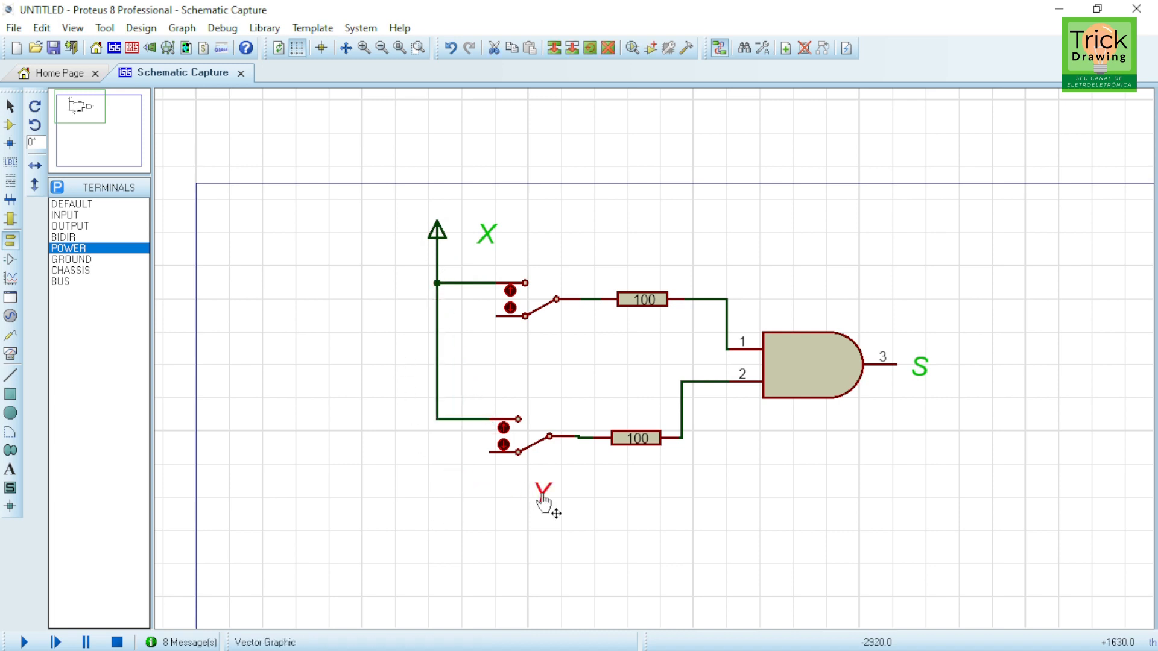
click(120, 259)
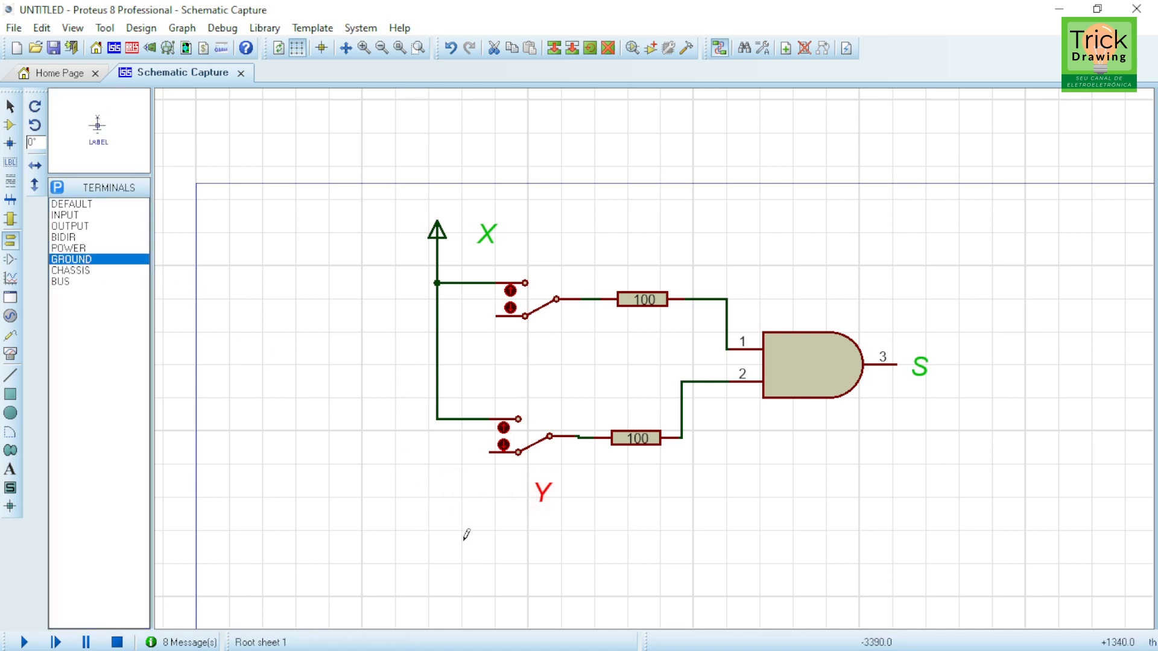
click(460, 505)
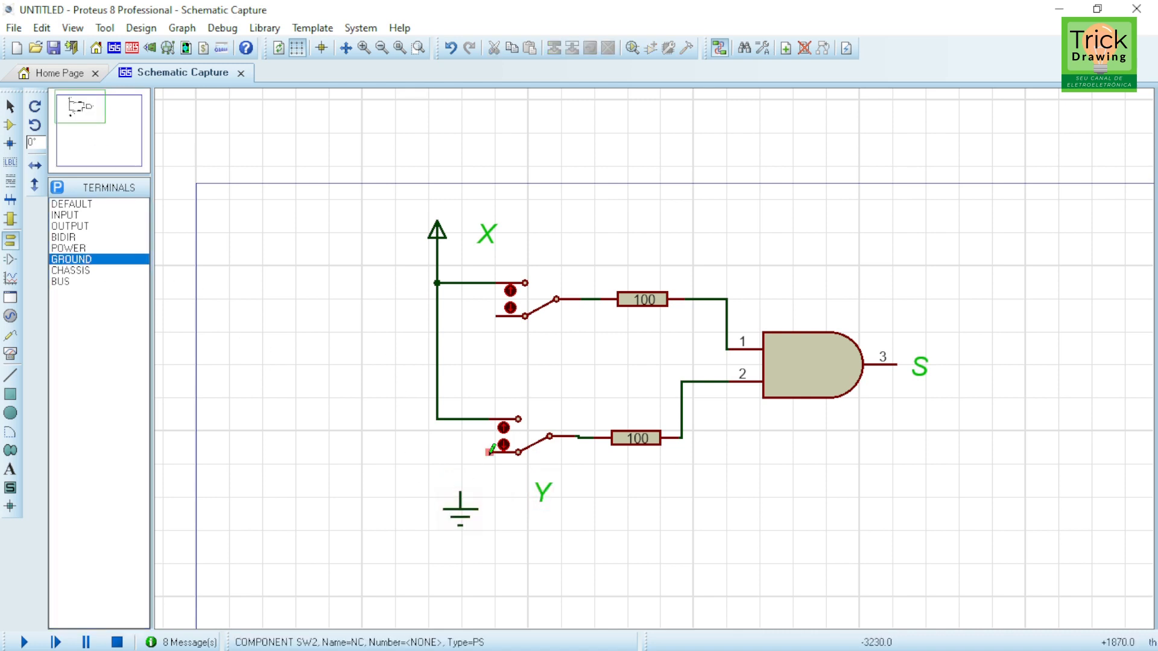
Step: Wire the lower terminals of both switches to the ground terminal
click(481, 453)
click(460, 492)
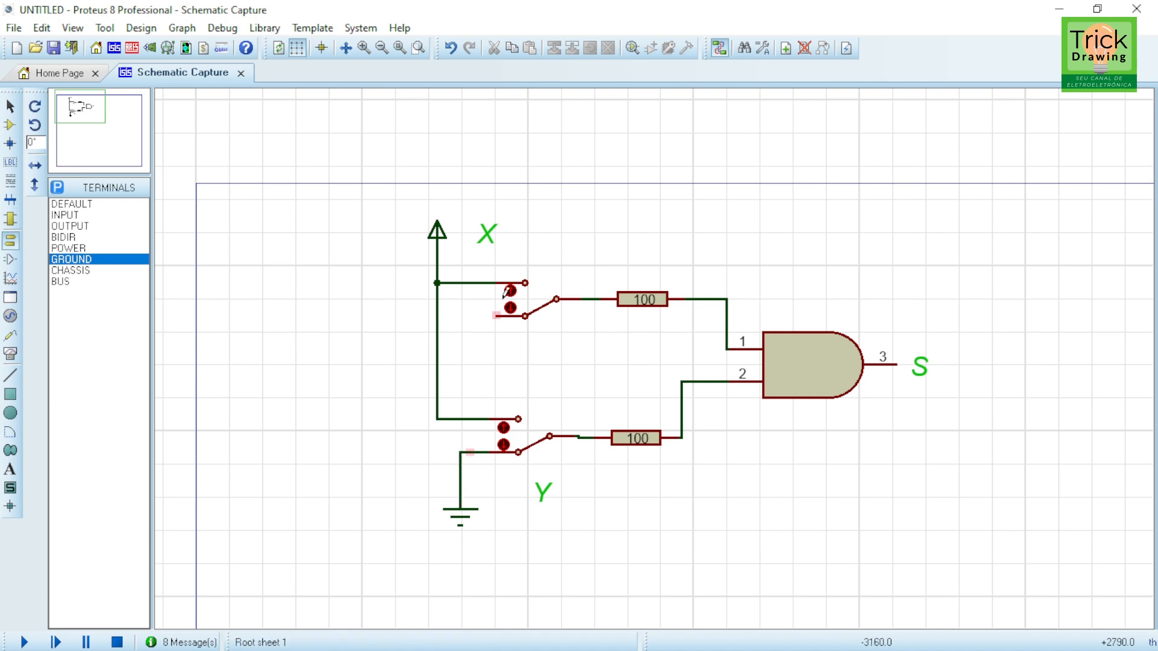
click(498, 315)
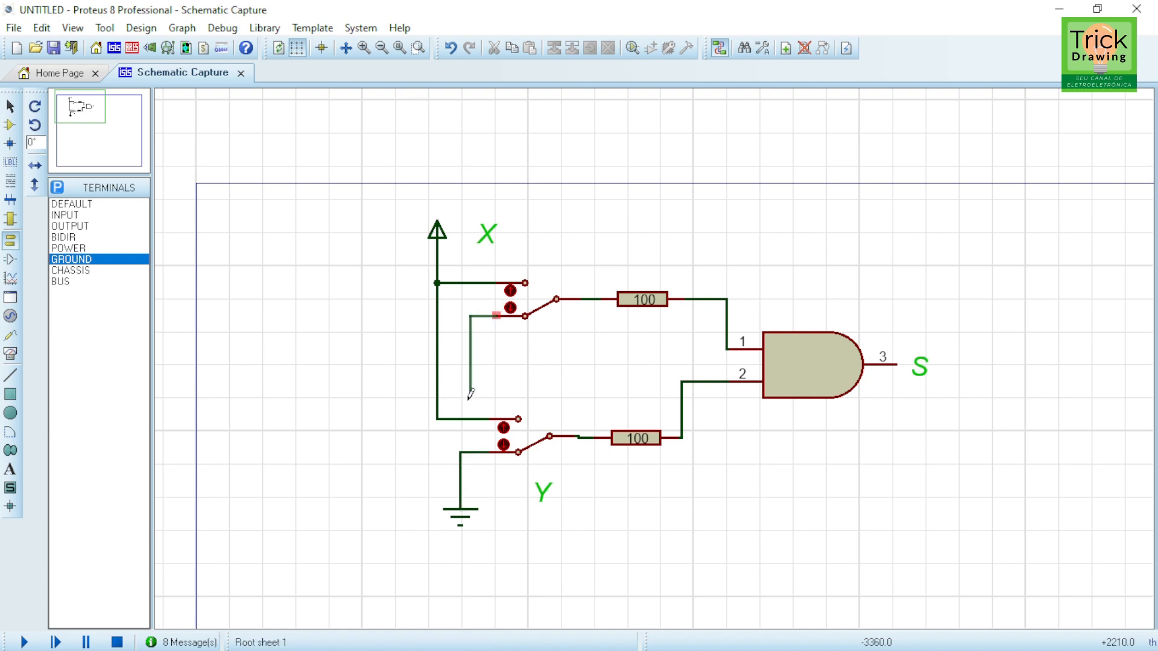
click(461, 451)
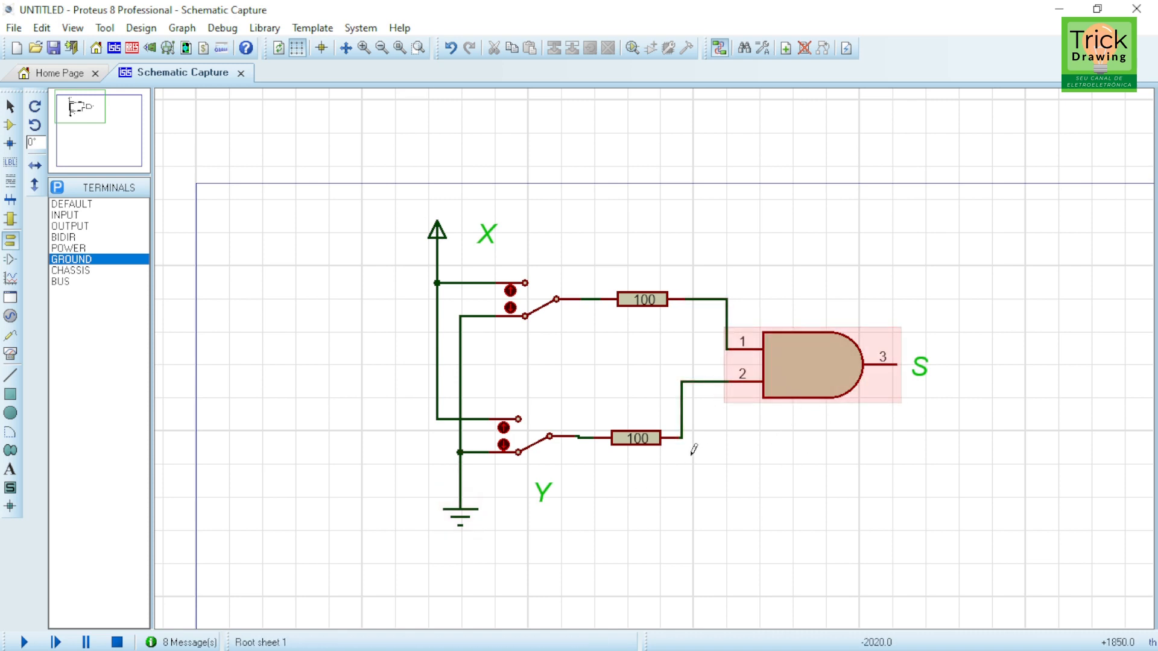
Step: Move the S label up, away from the gate's output pin
click(918, 367)
drag(917, 368, 902, 304)
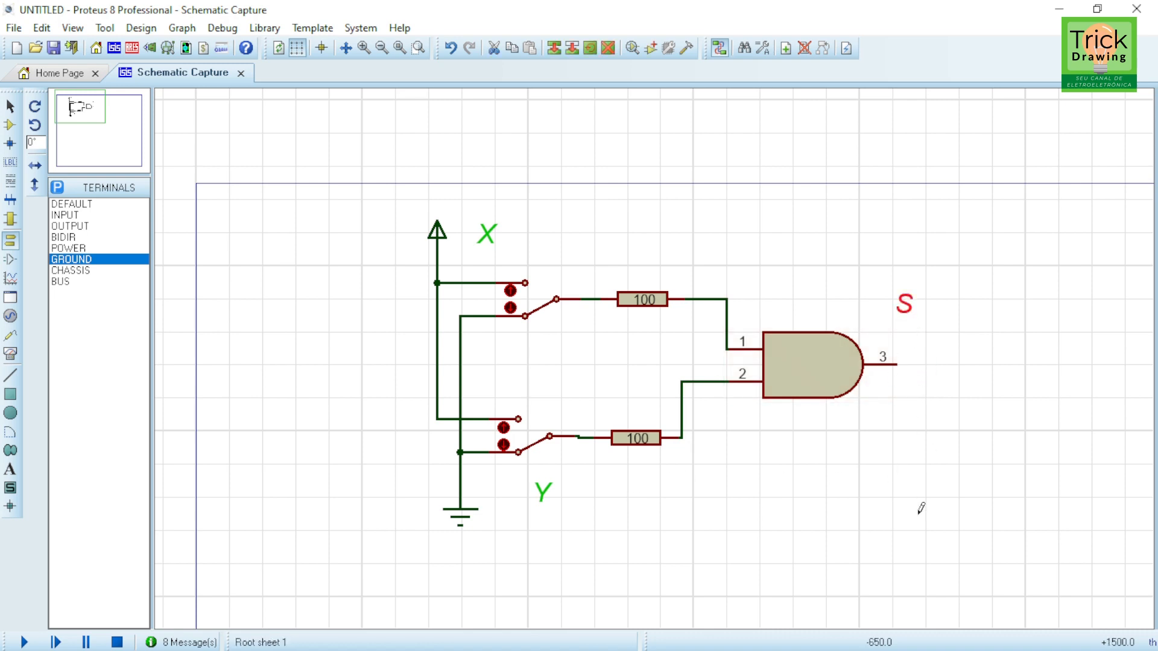
Step: Copy the upper 100 resistor and place the copy to the right of the gate's output
mouse_move(921, 508)
mouse_down()
mouse_move(855, 486)
mouse_move(708, 483)
mouse_move(930, 486)
mouse_move(840, 465)
mouse_move(878, 465)
mouse_move(754, 461)
mouse_move(812, 452)
mouse_move(809, 427)
mouse_move(711, 428)
mouse_move(683, 408)
mouse_up()
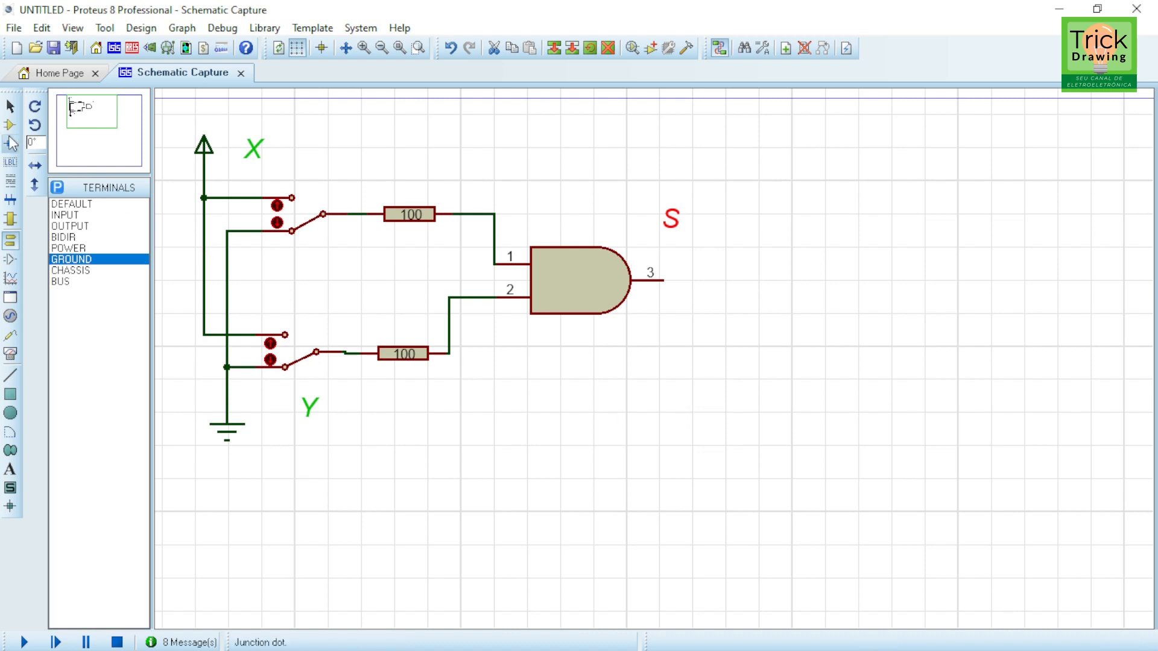
click(401, 216)
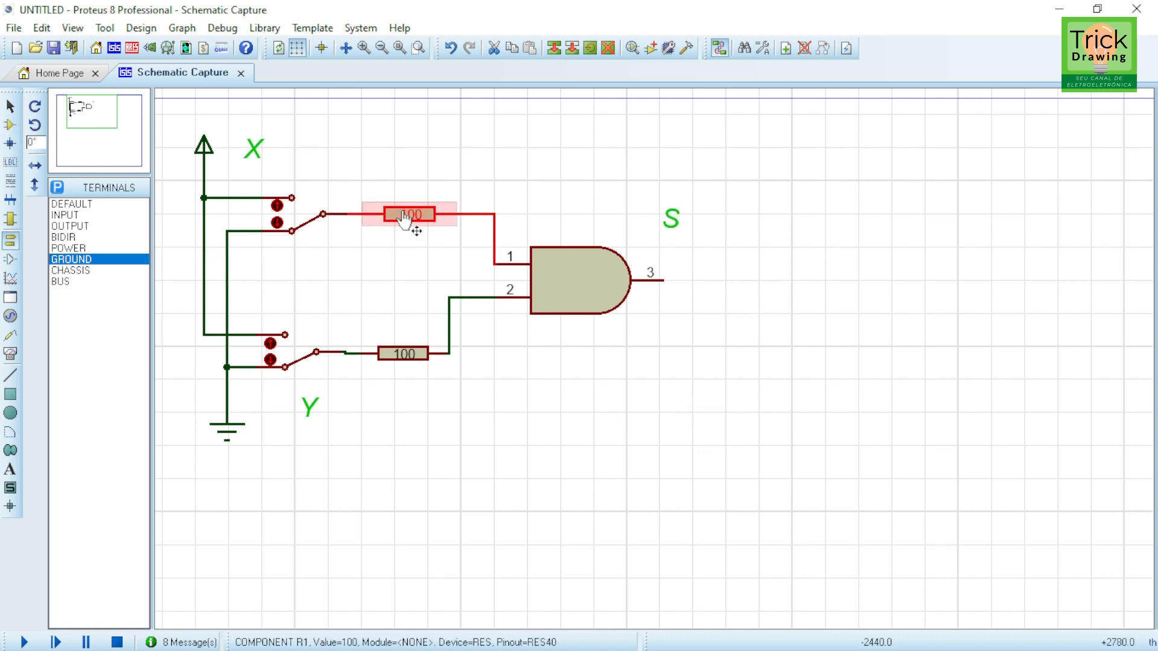
click(555, 47)
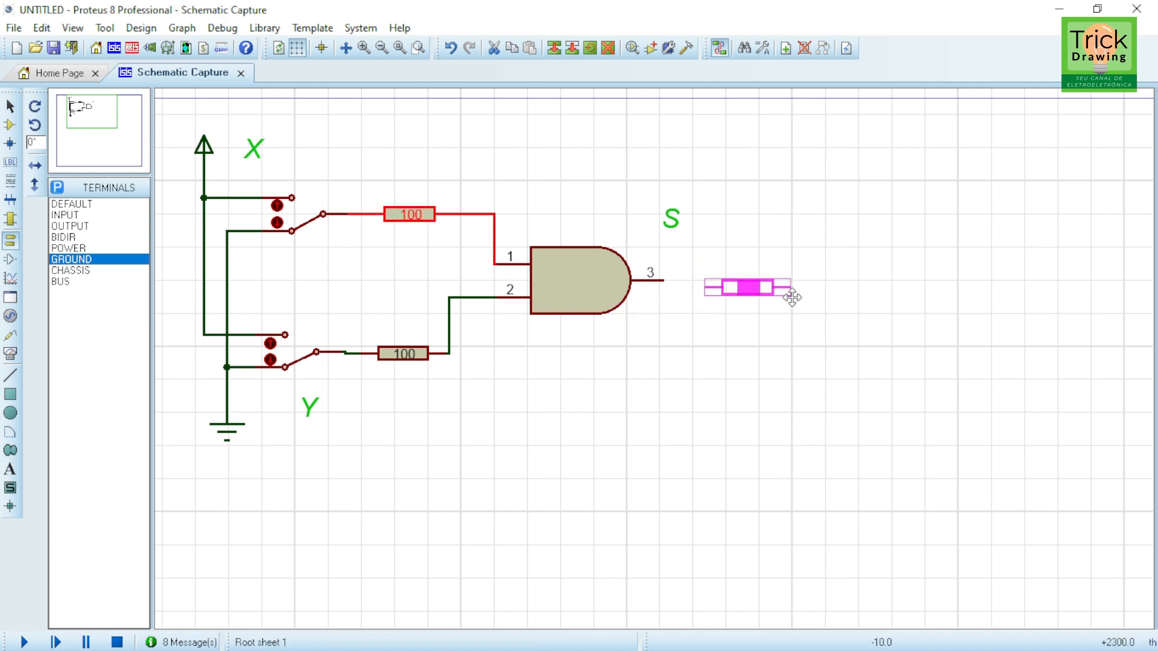
click(798, 290)
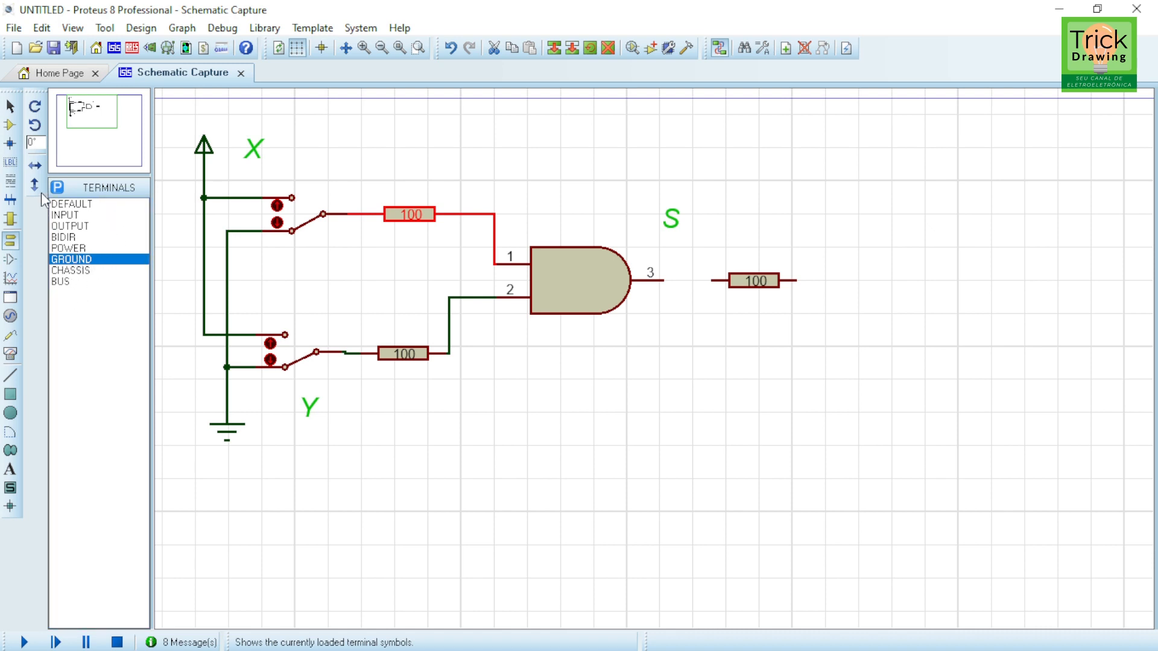
Step: Place a LED-RED component below the right end of the new resistor
click(10, 125)
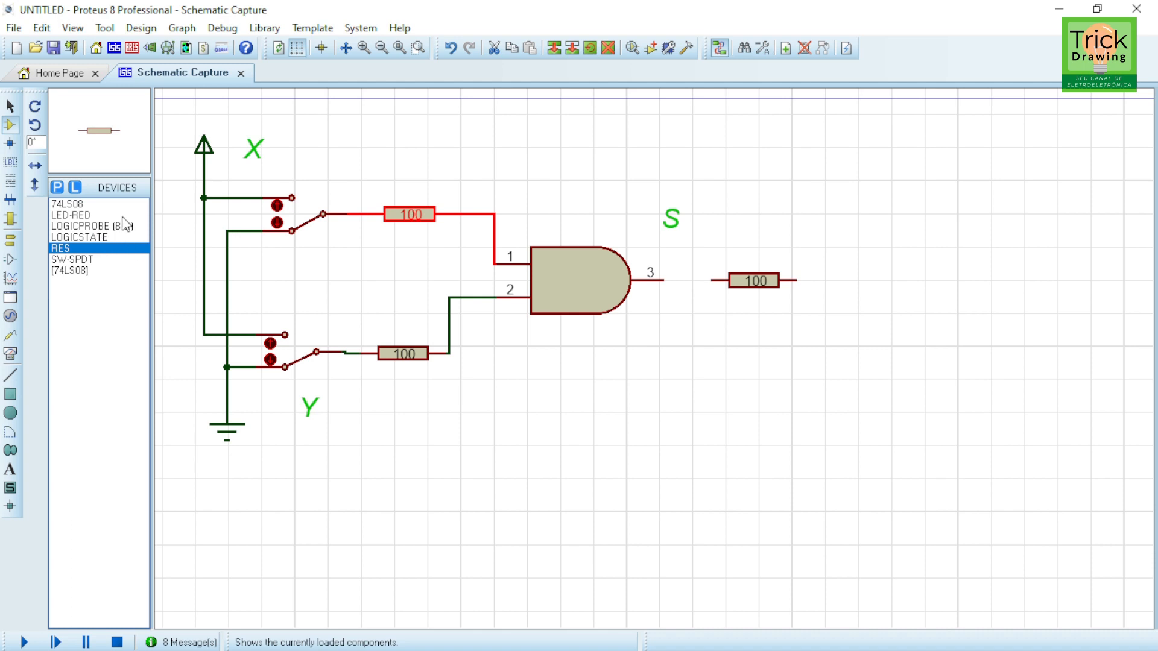
click(75, 215)
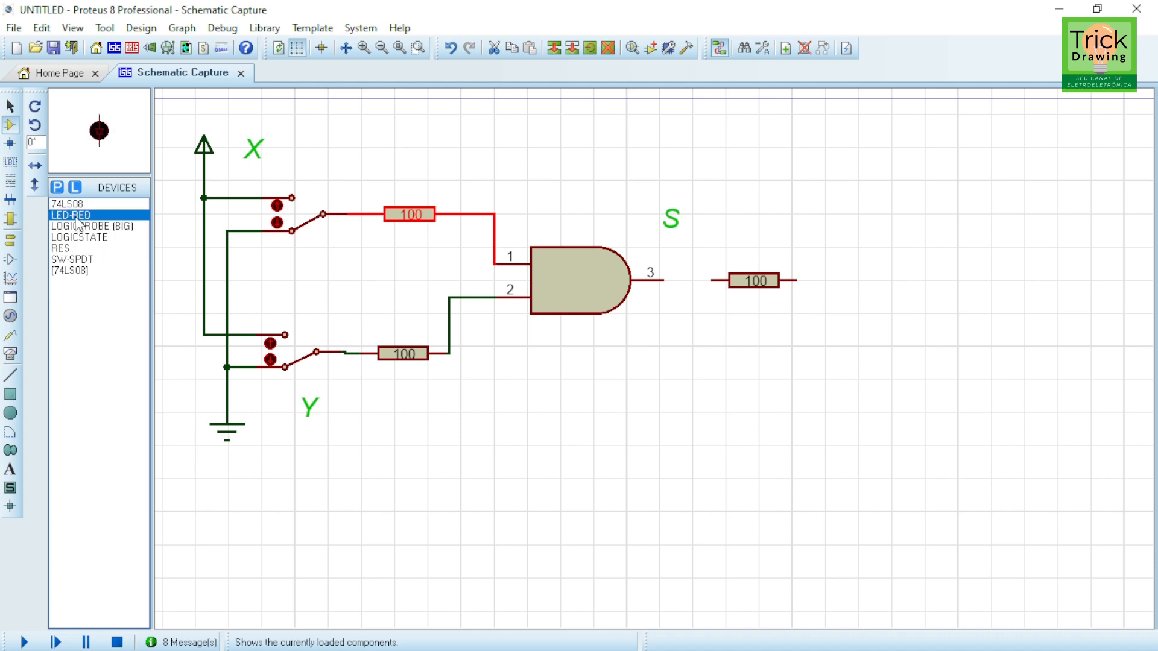
click(833, 344)
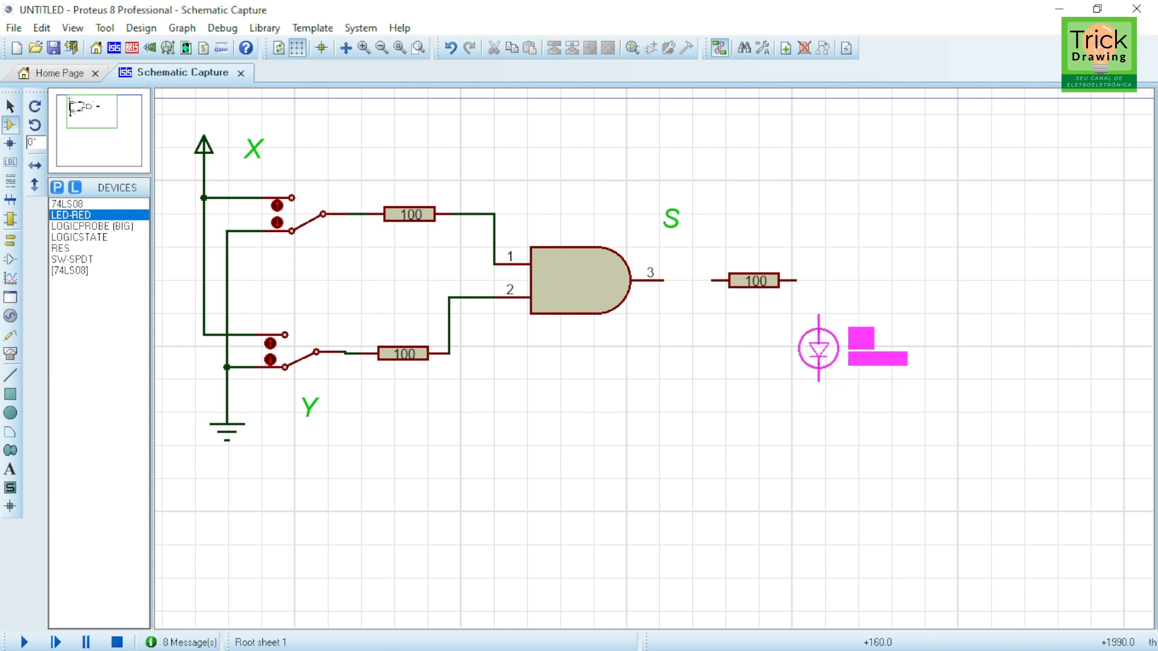
click(818, 348)
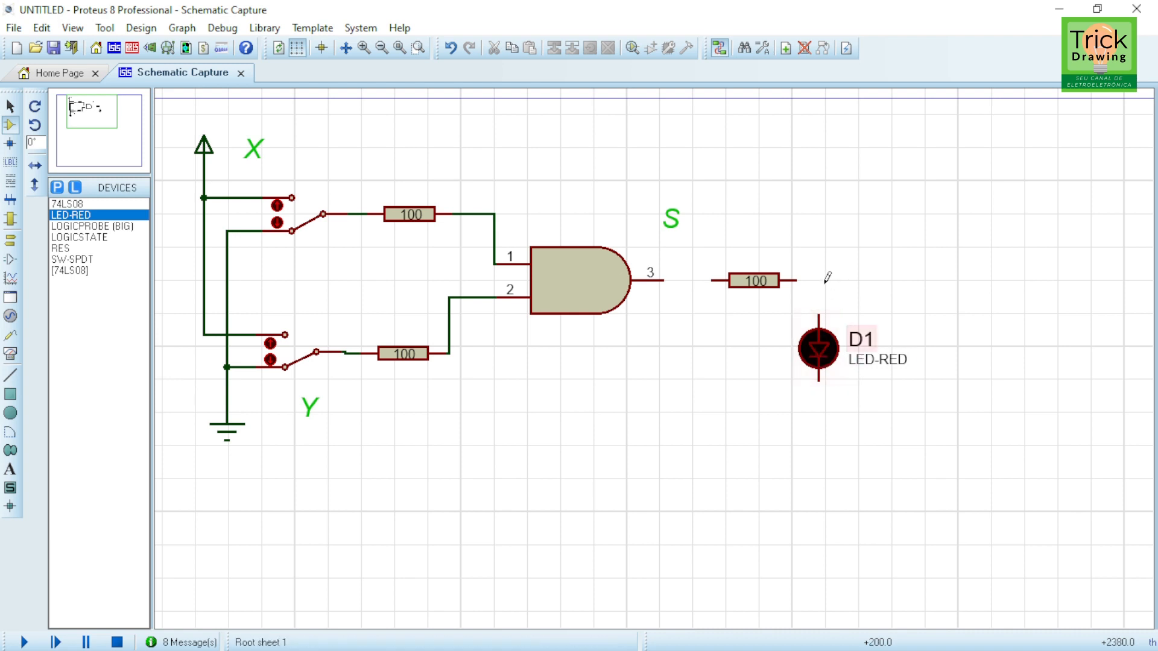
Step: Wire the LED's upper terminal to the new resistor and the resistor to gate output pin 3
click(818, 314)
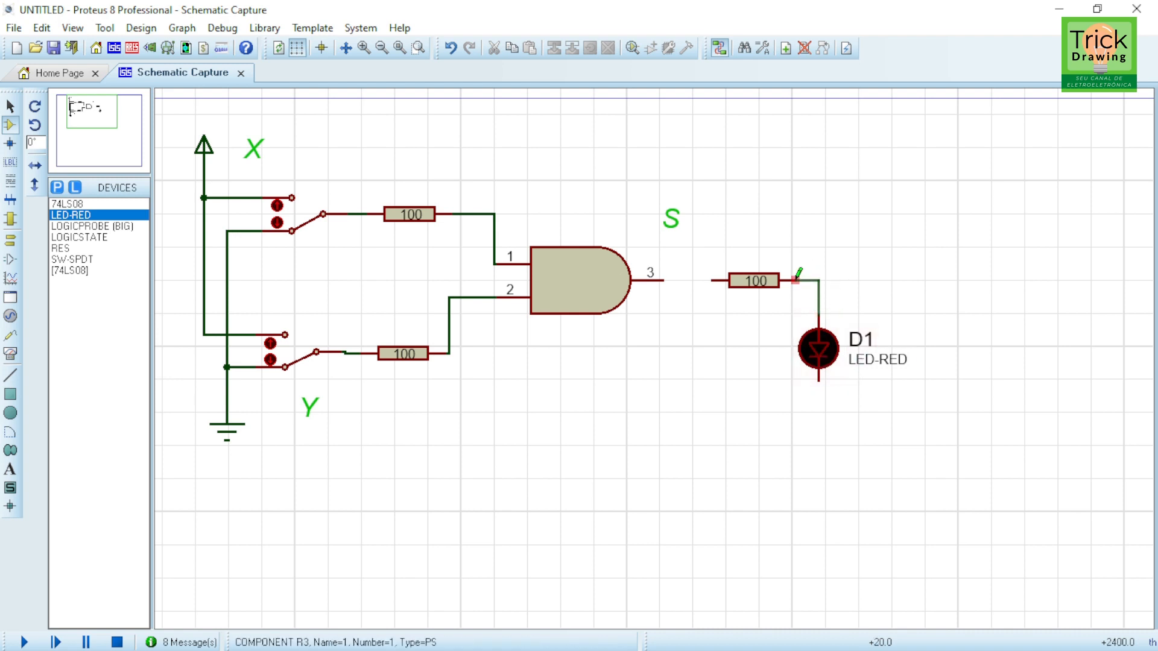
click(796, 280)
click(725, 279)
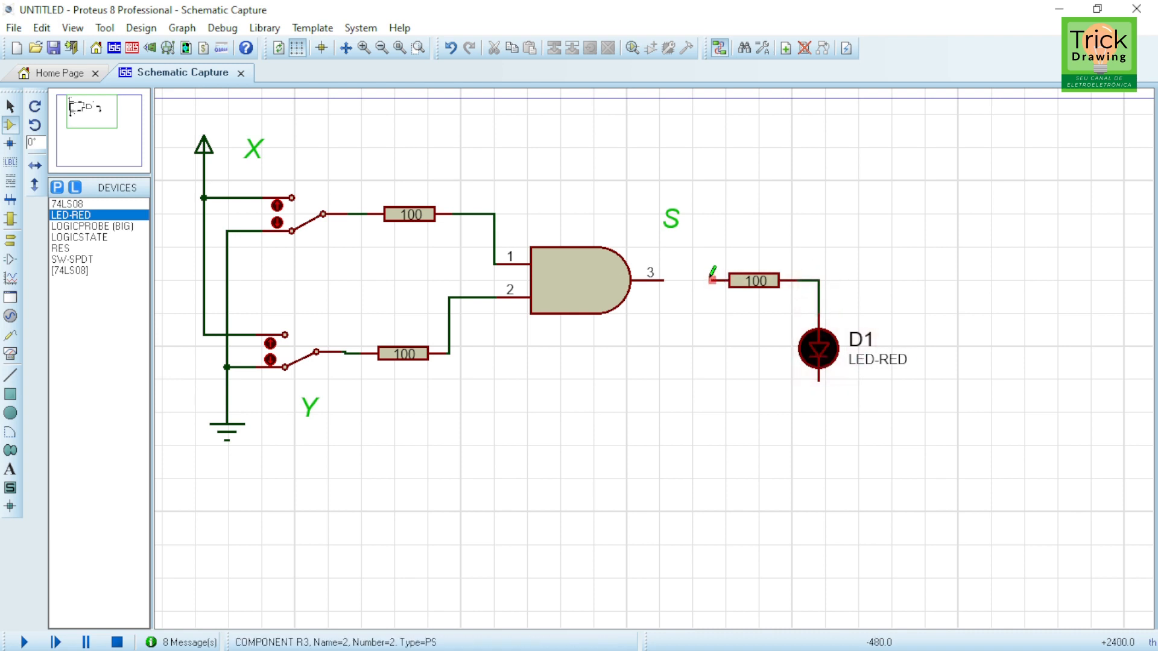
click(663, 281)
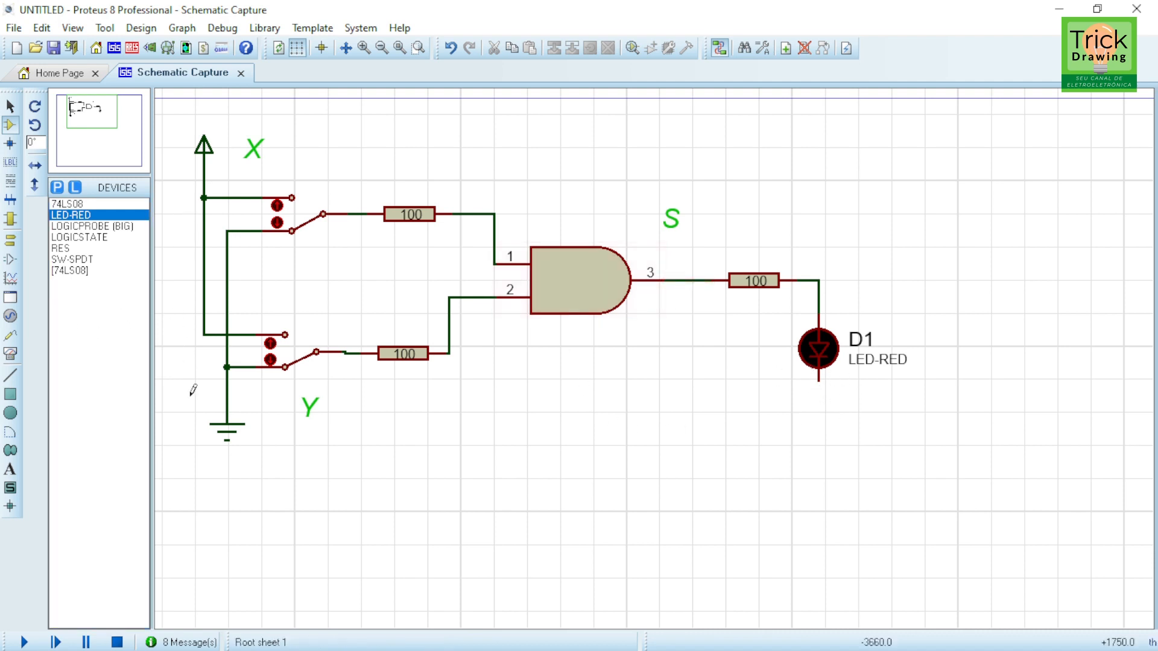
Step: Copy the ground terminal, place it below the LED, and wire it to the LED's lower terminal
click(234, 432)
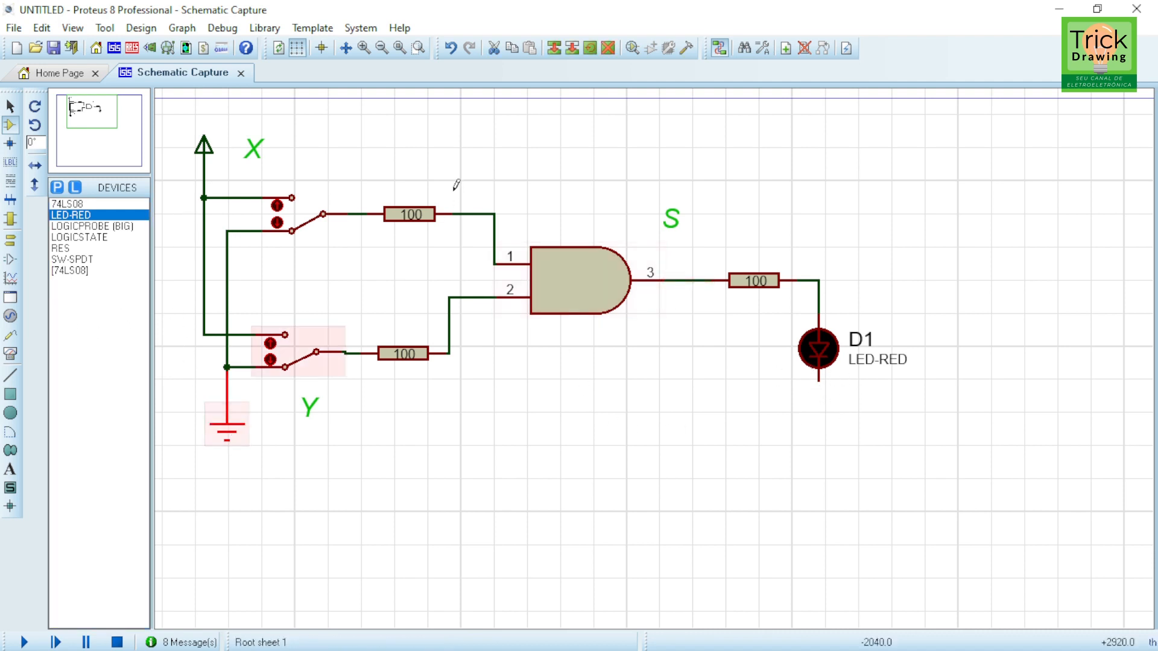
click(554, 48)
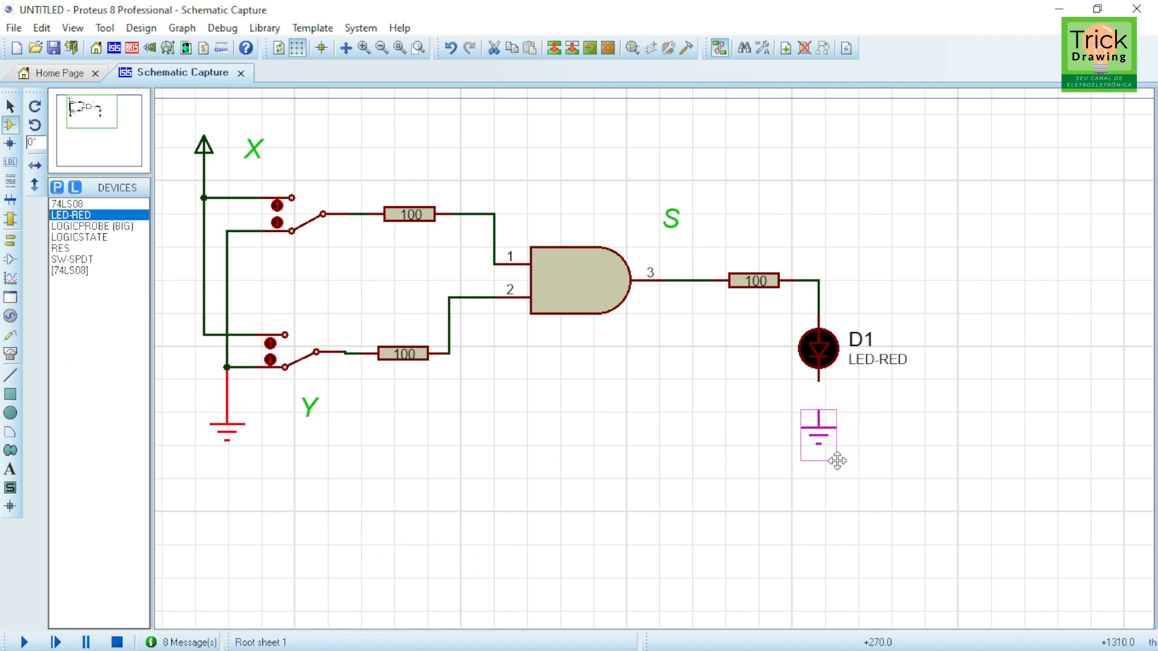
click(833, 463)
click(818, 410)
click(818, 382)
Step: Reposition the X and Y labels beside their switches and the S label beside the LED
click(252, 145)
drag(253, 145, 338, 179)
click(309, 404)
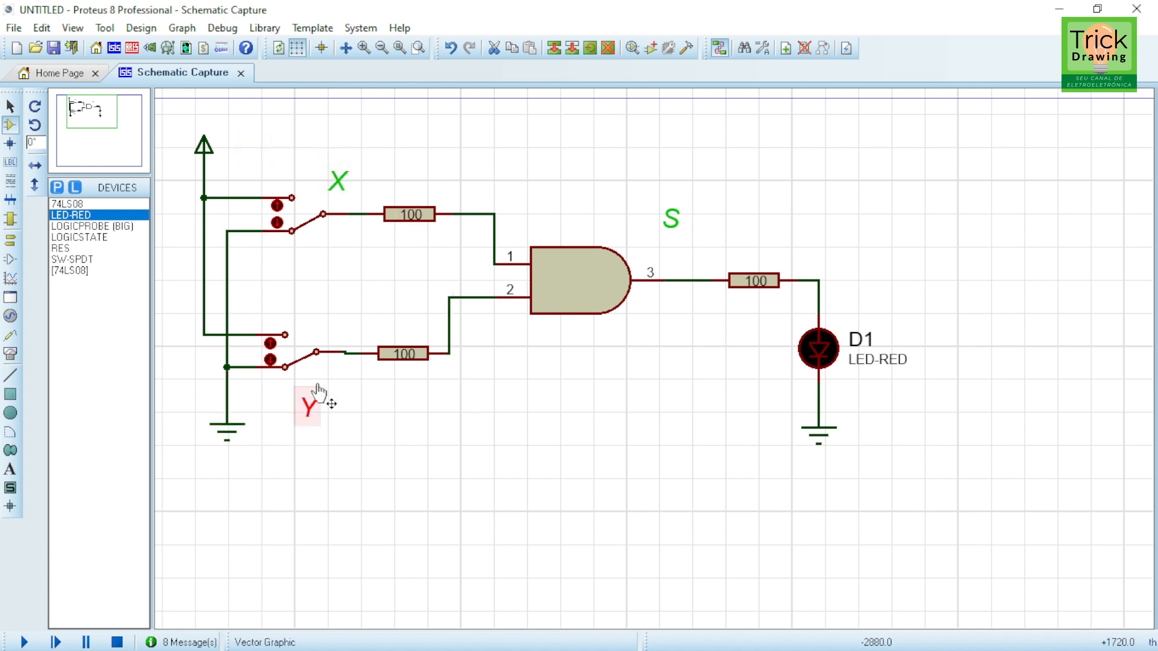
drag(313, 422, 335, 333)
click(673, 221)
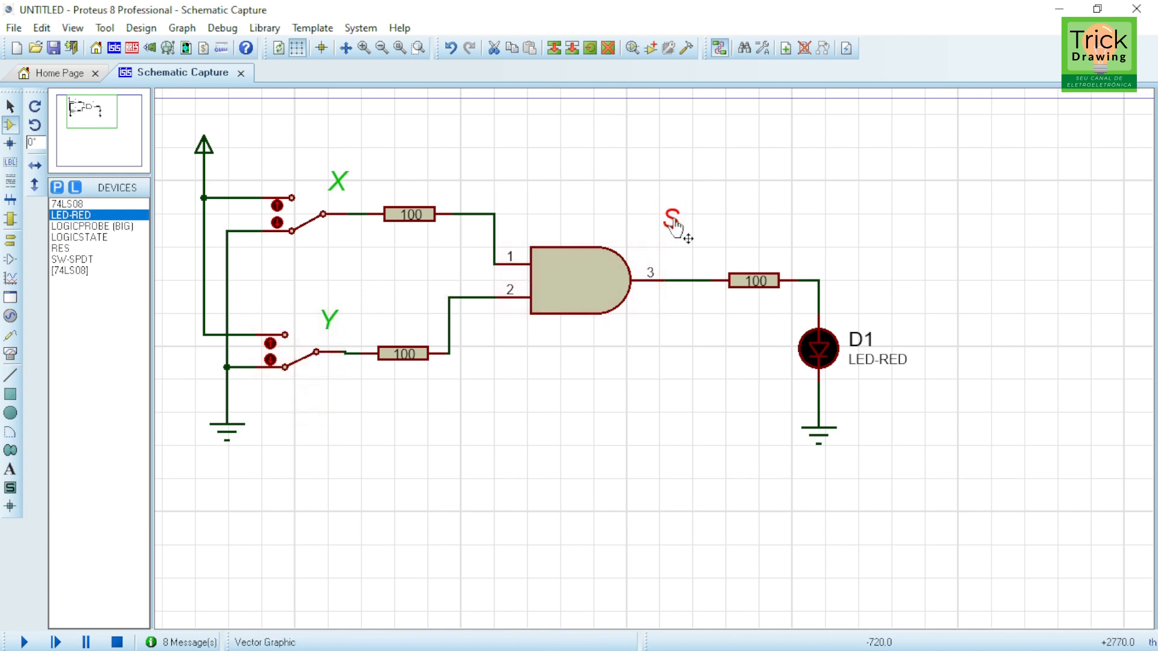
drag(674, 224, 863, 306)
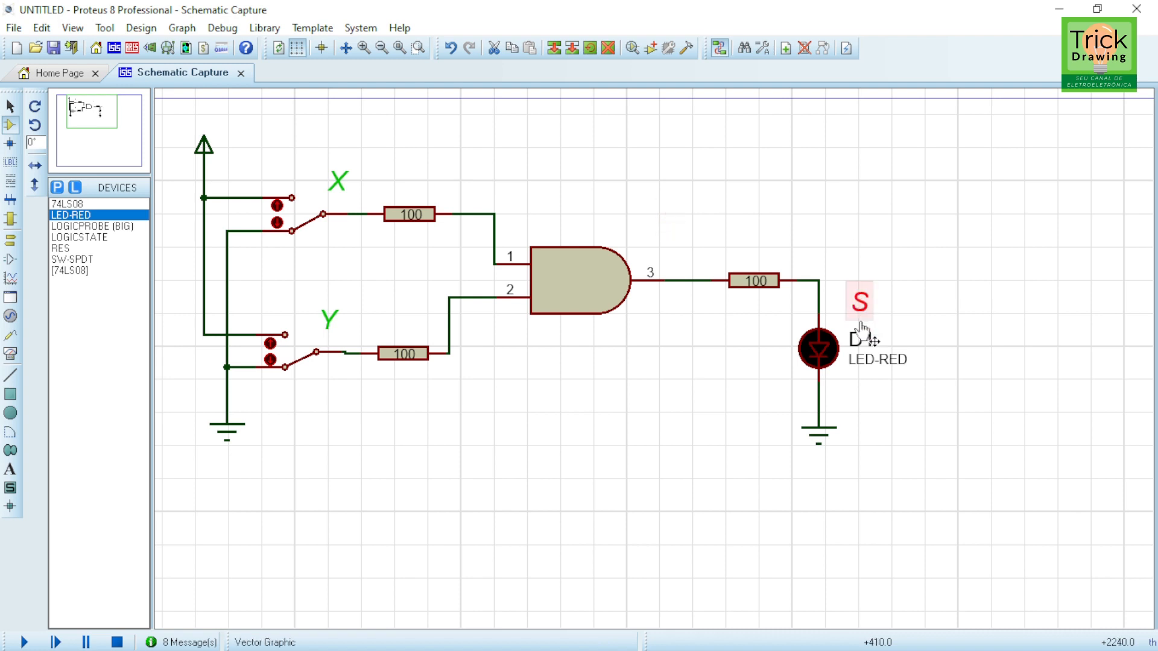
Step: Hide the LED's part reference and part value labels in its component properties
click(817, 341)
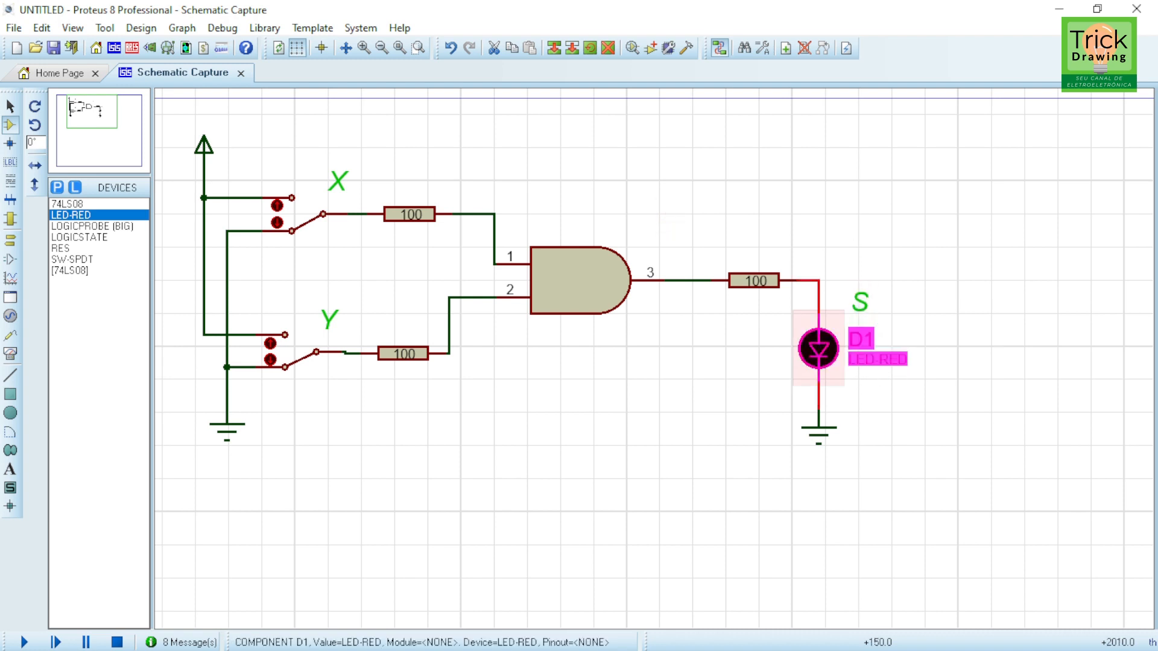
click(817, 340)
click(698, 193)
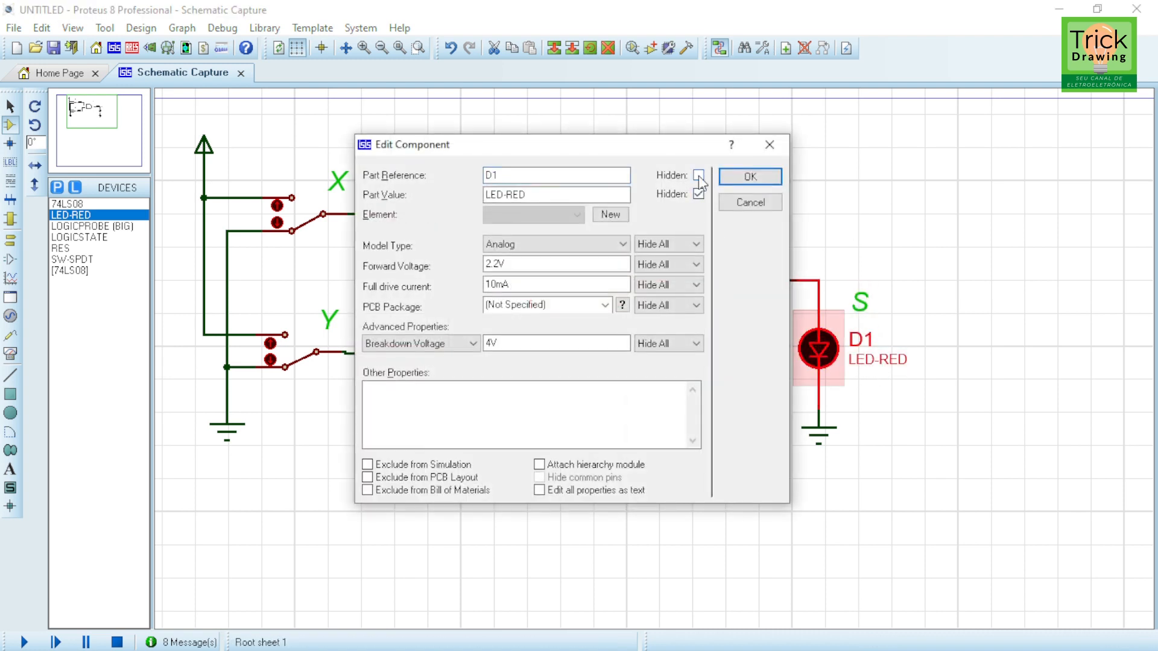
click(748, 177)
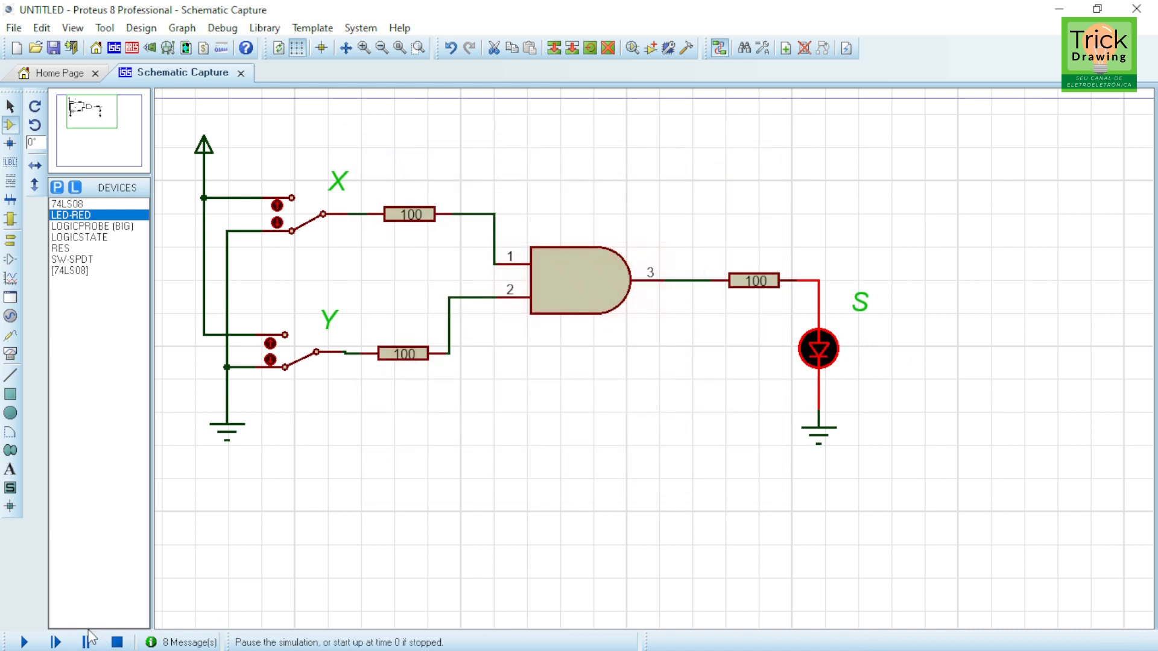
Step: Run the simulation and toggle both switches to test the AND gate output on the LED
click(24, 642)
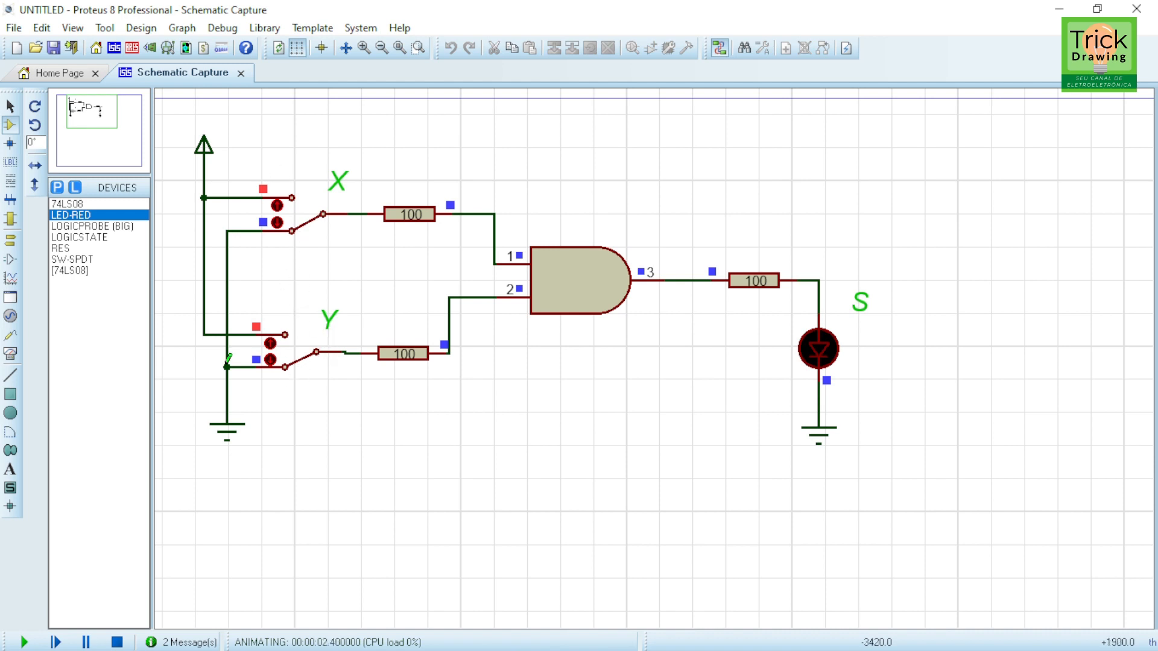
click(298, 365)
click(305, 235)
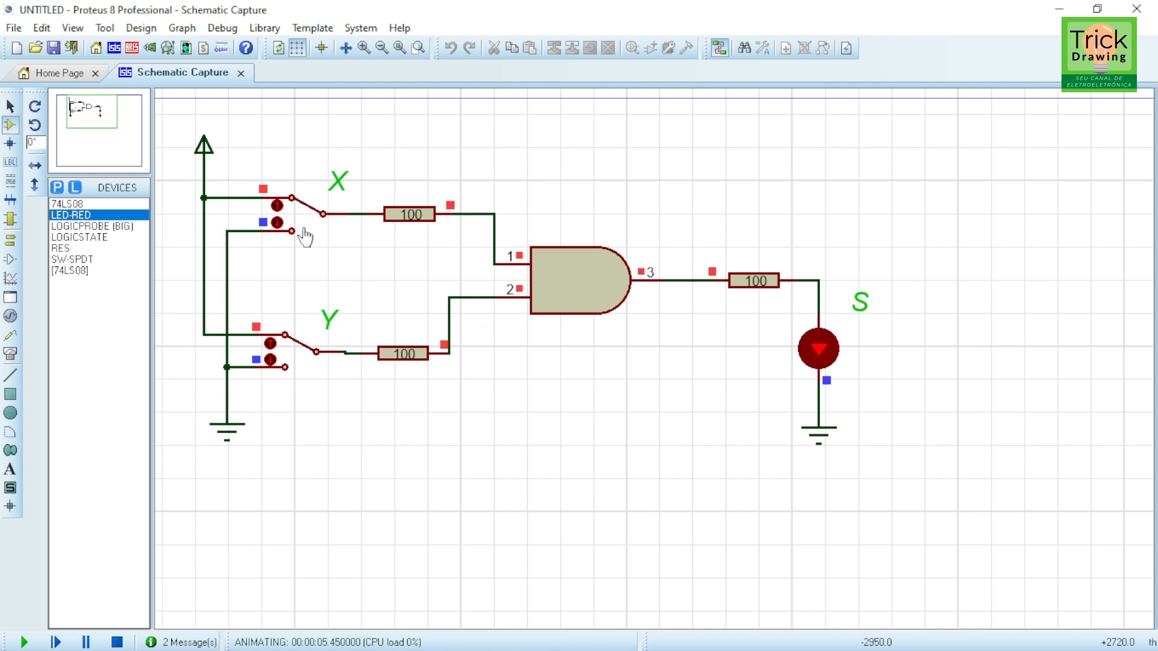